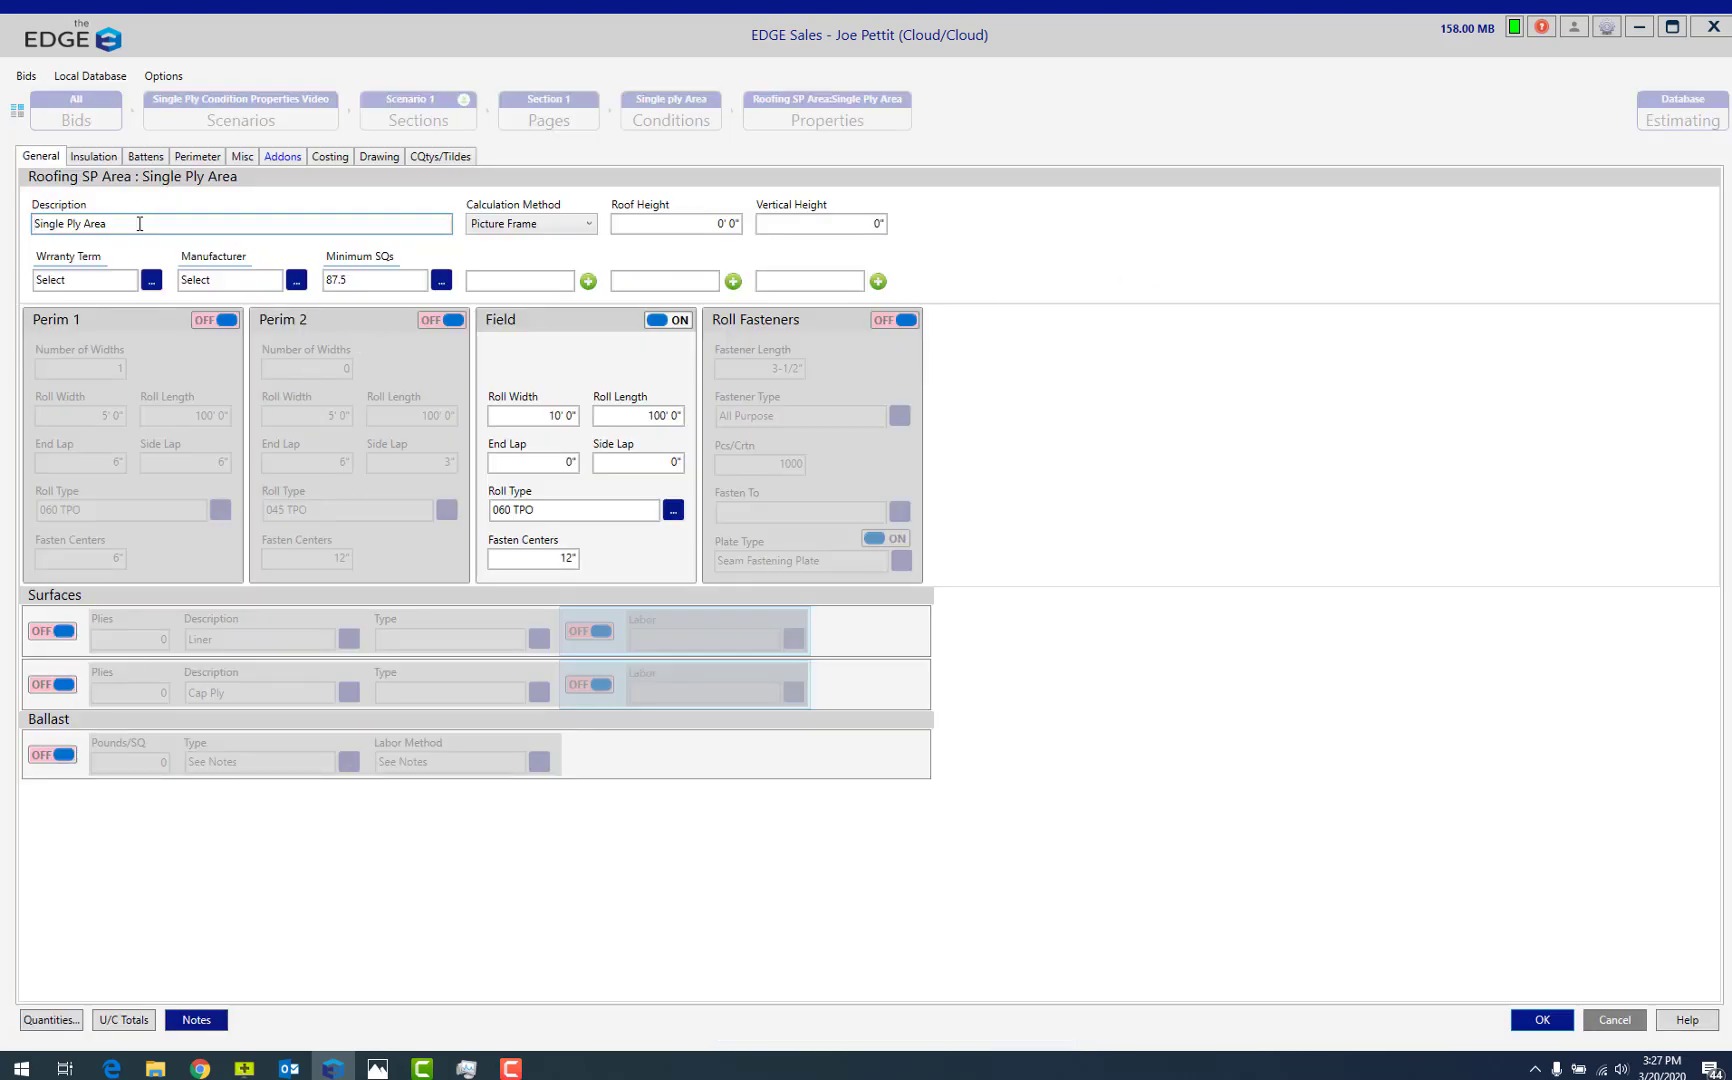
# Examine the Single Ply Area's calculation method, roof height and vertical height fields and its list of addons.
pyautogui.click(587, 226)
pyautogui.click(590, 230)
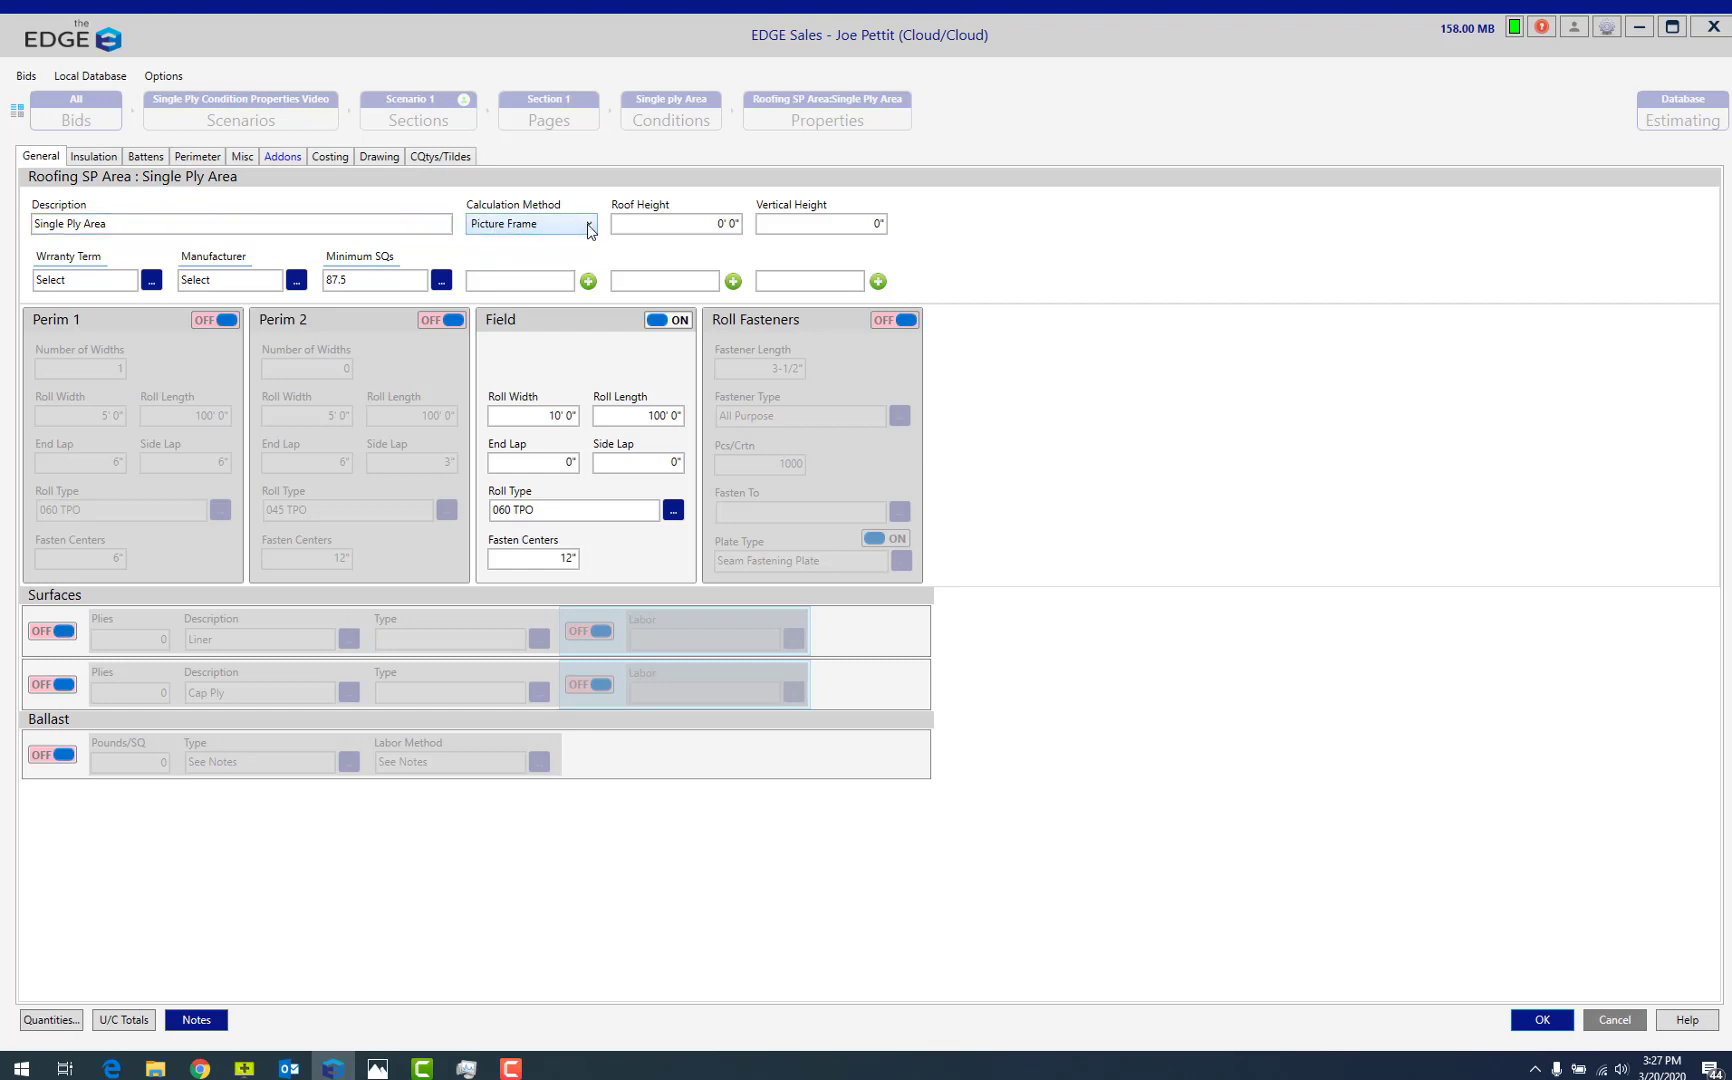
pyautogui.click(675, 227)
pyautogui.click(819, 222)
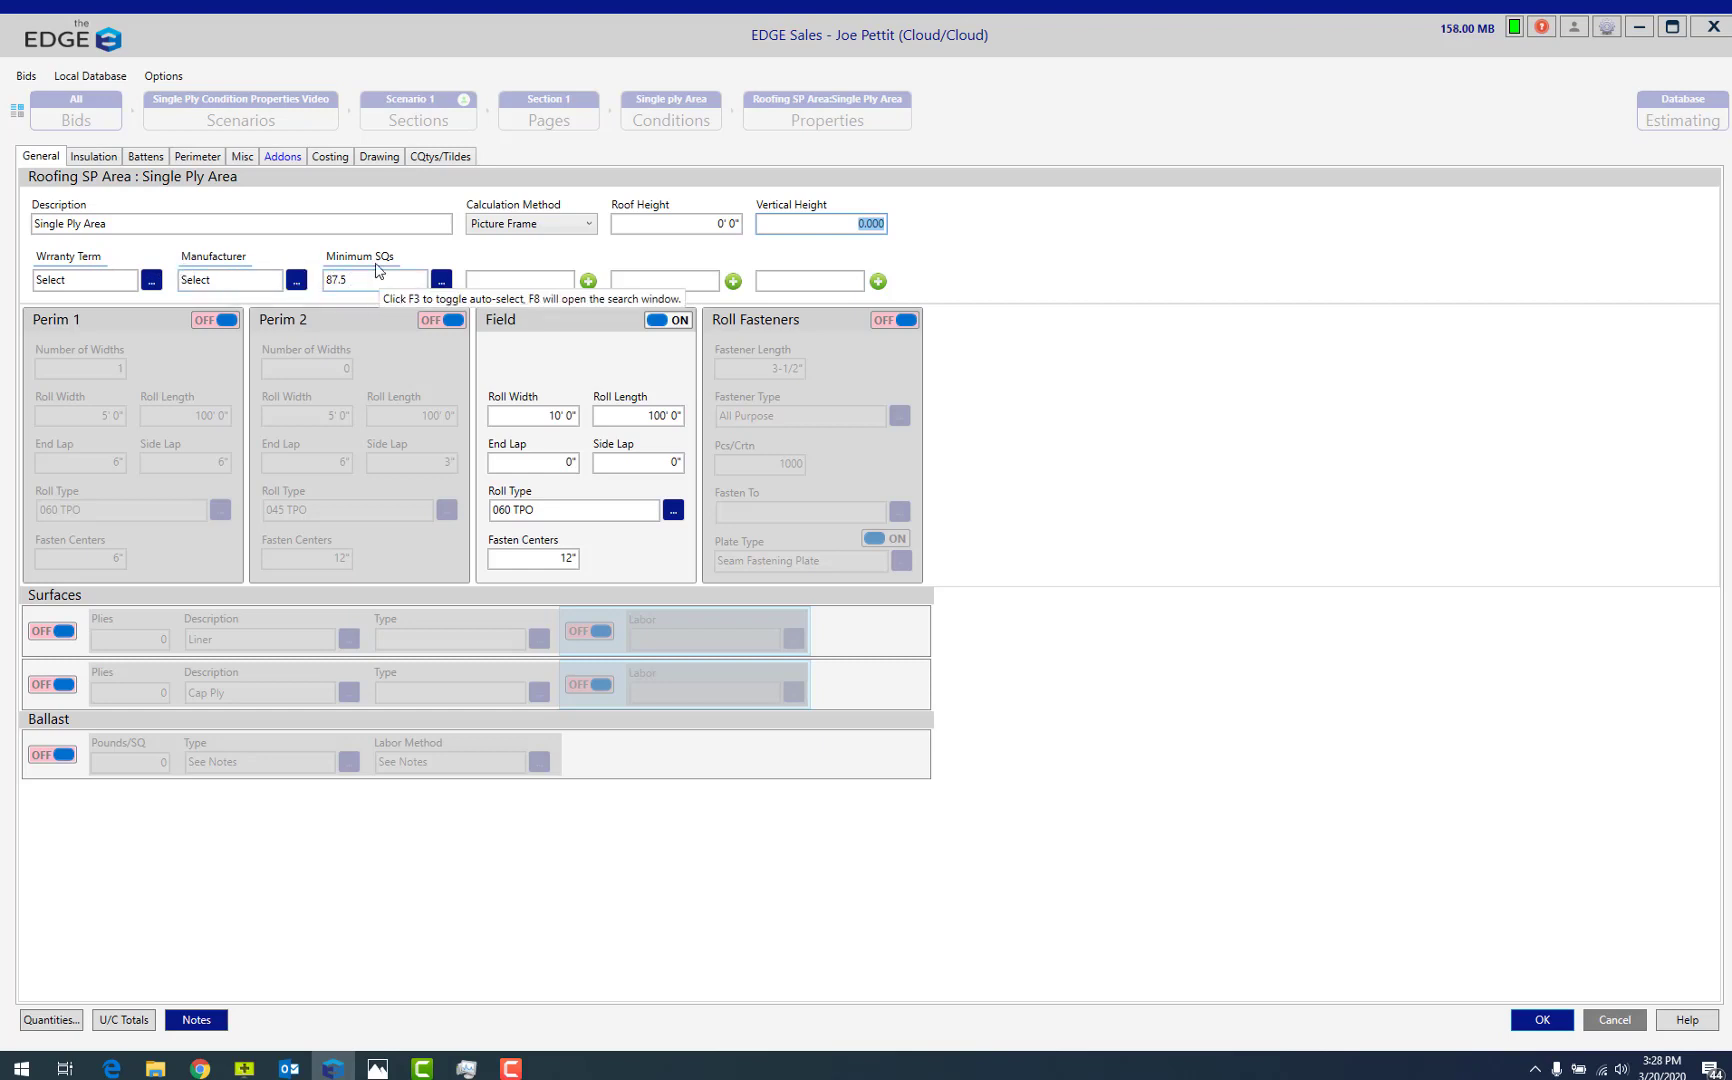
pyautogui.click(284, 157)
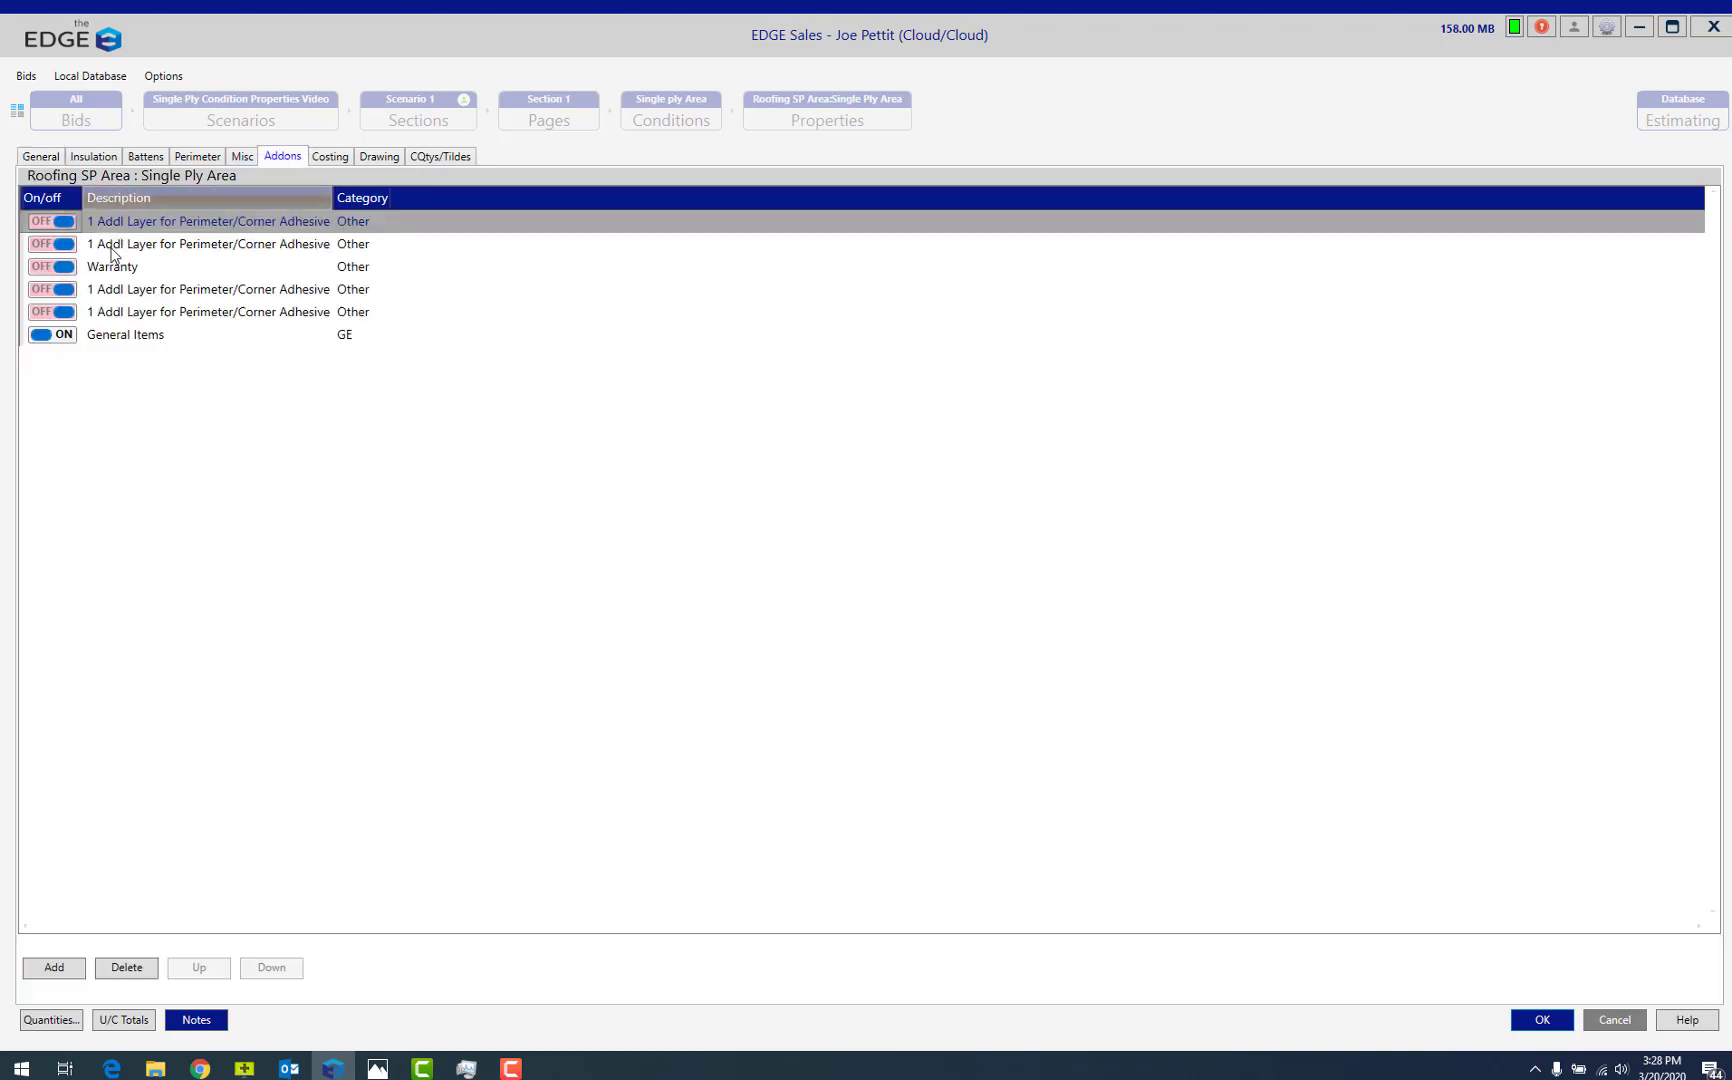
pyautogui.click(64, 268)
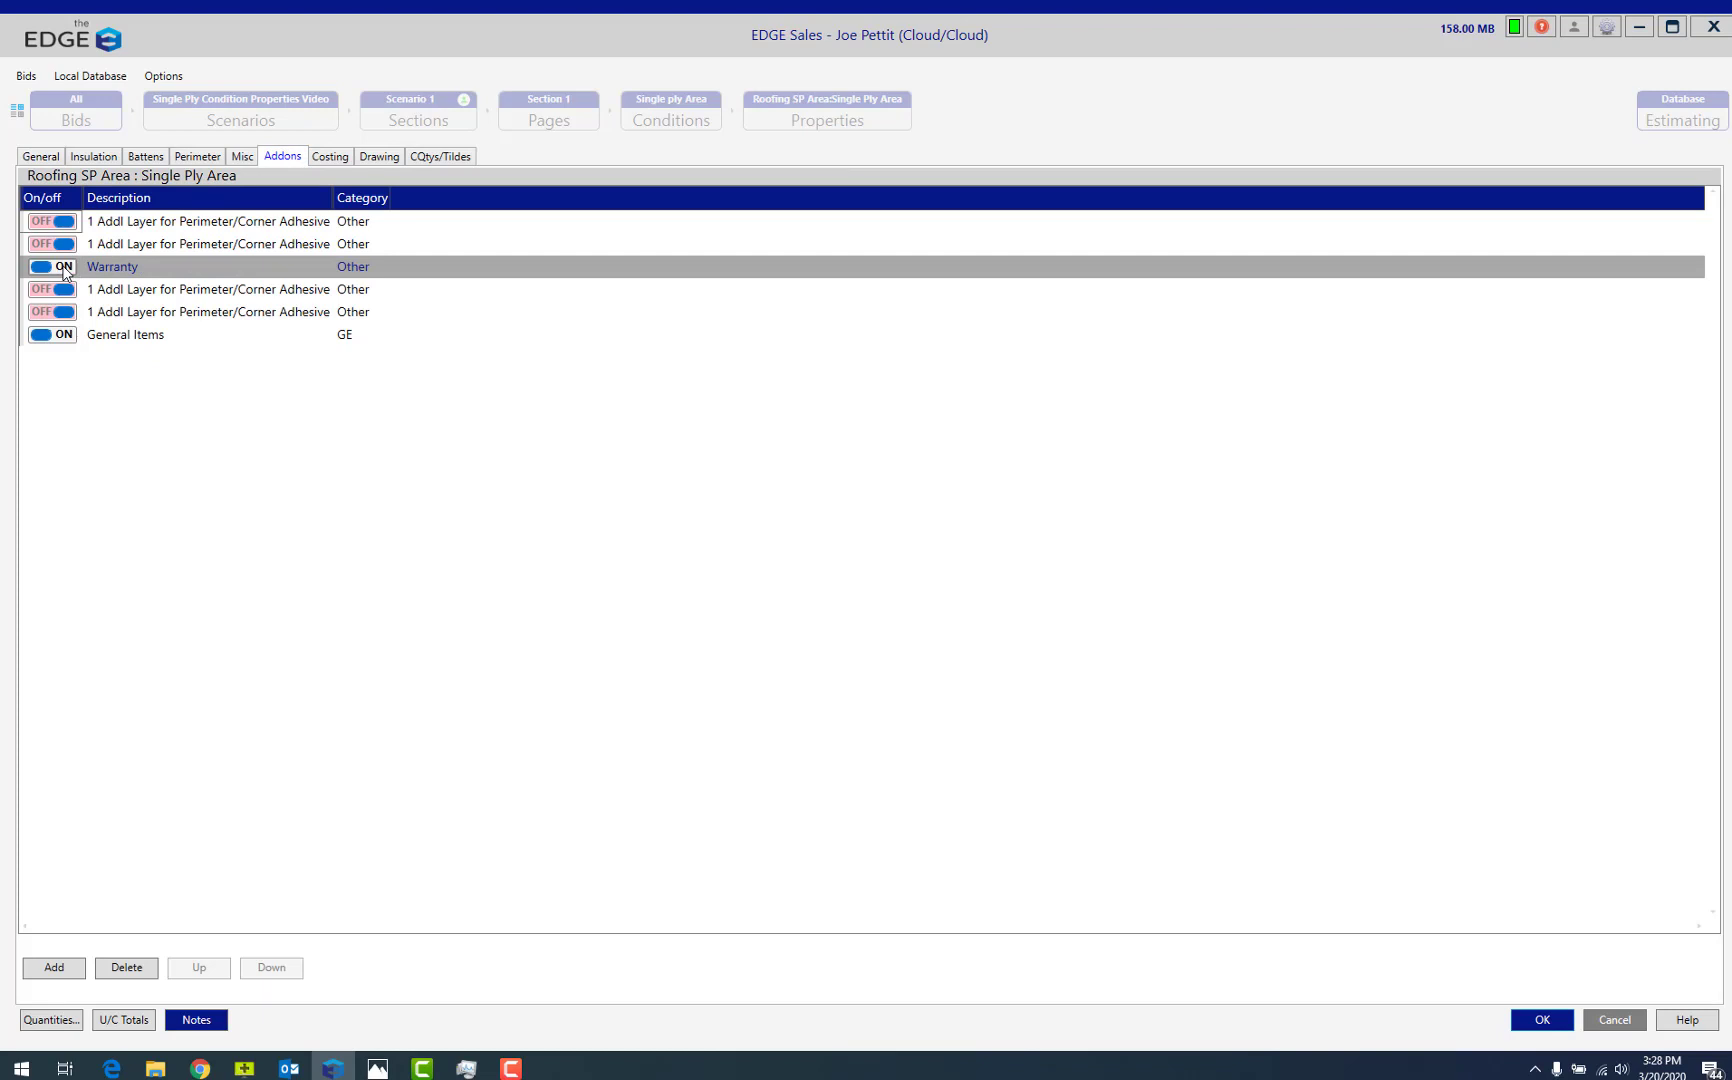
pyautogui.click(38, 159)
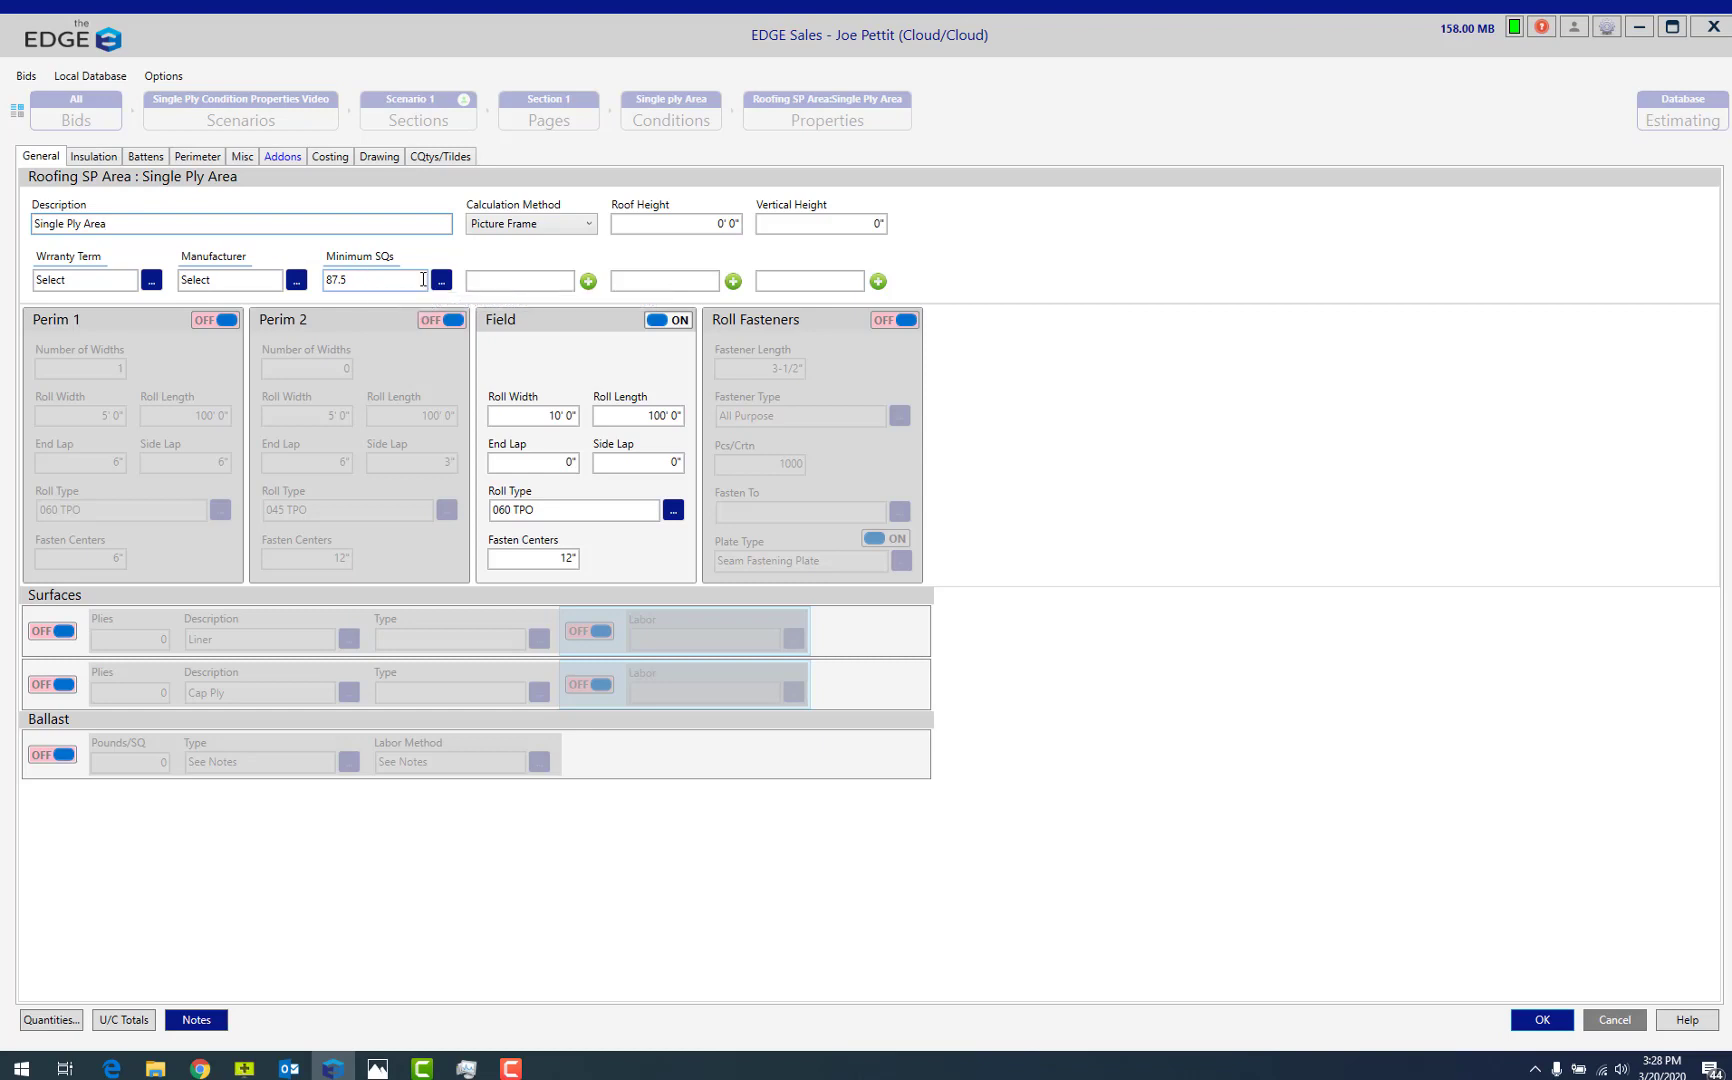
# Examine the Field roll's dimensions, laps, available roll types and fasten centers, and the Roll Fasteners options.
pyautogui.click(513, 418)
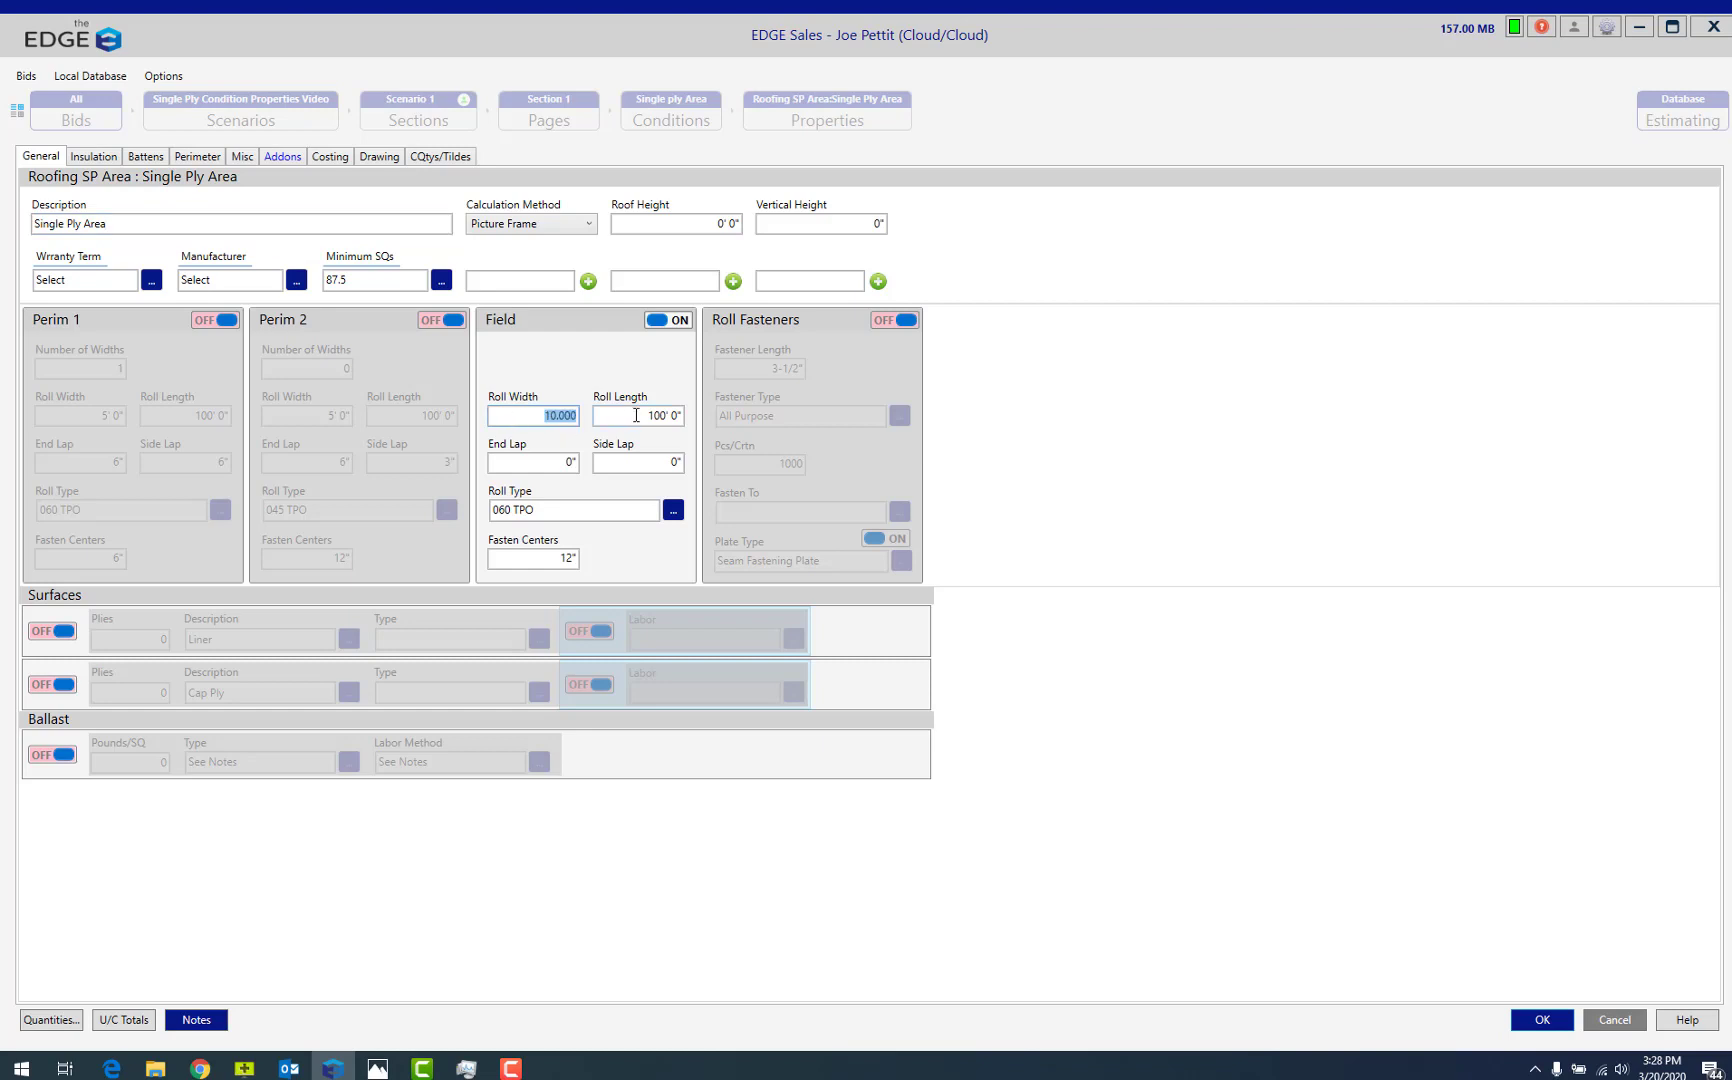
pyautogui.click(636, 415)
pyautogui.click(551, 464)
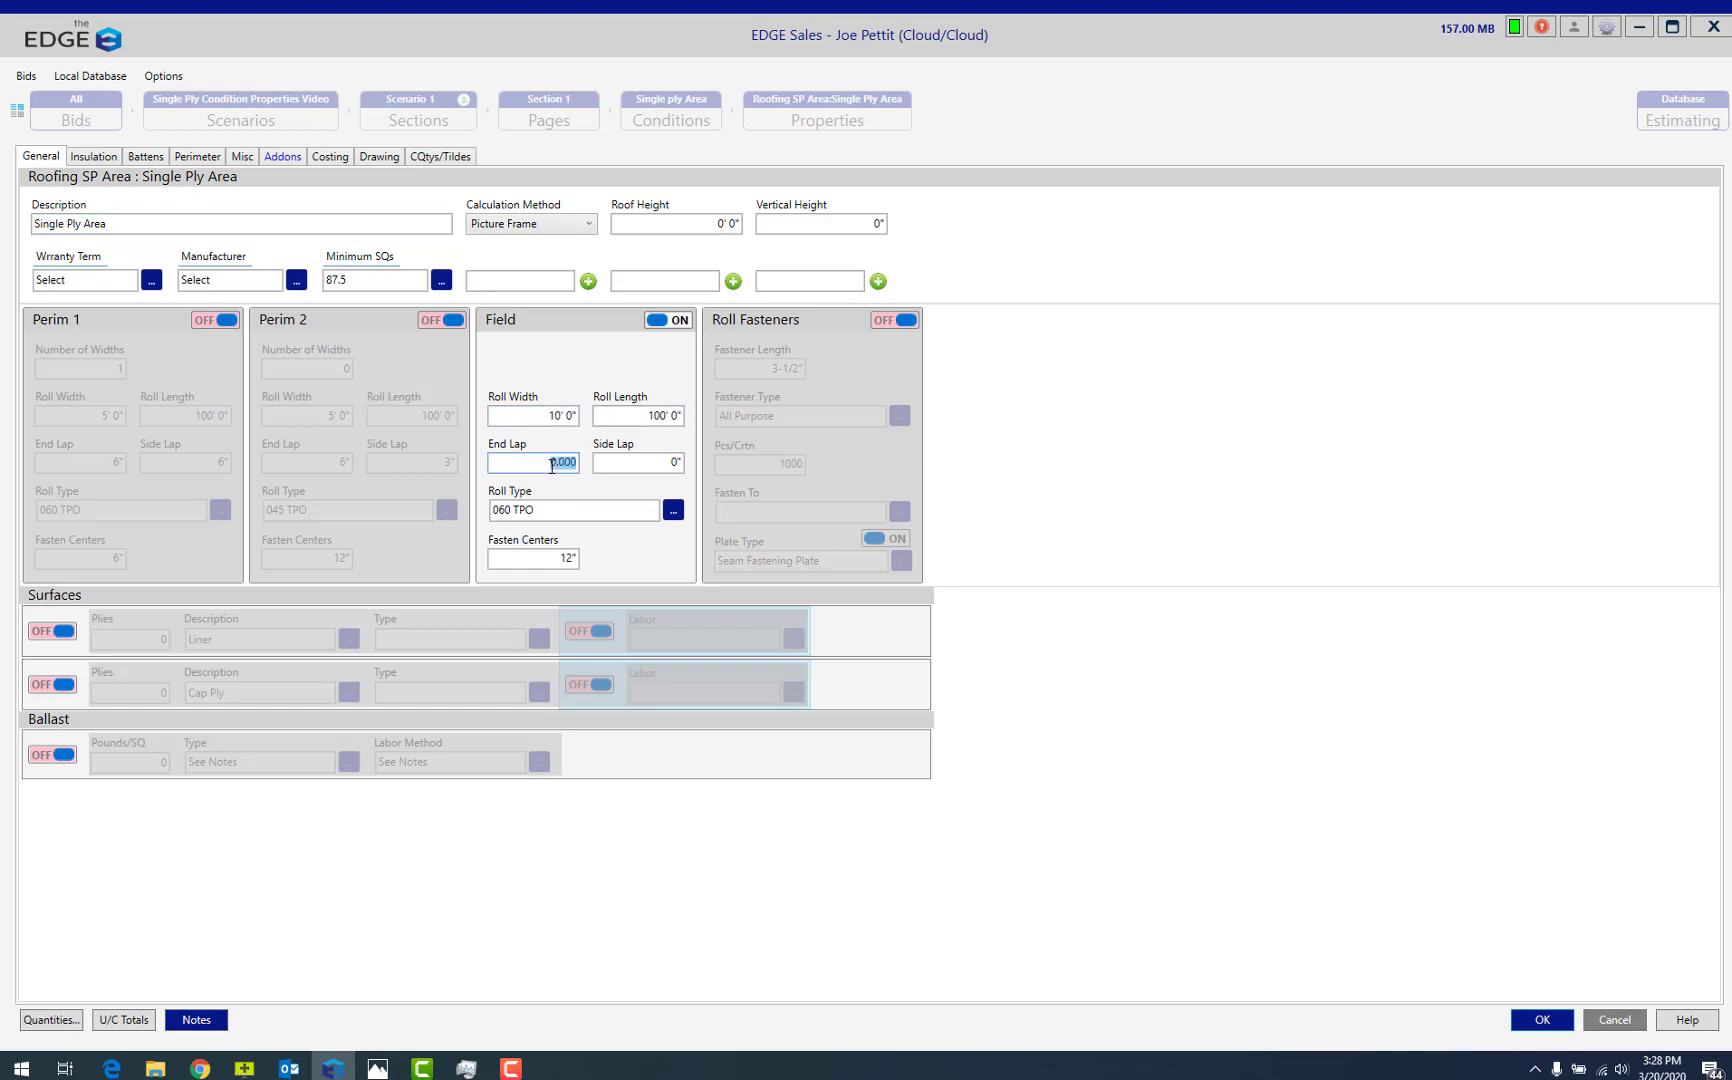
pyautogui.click(630, 462)
pyautogui.click(678, 514)
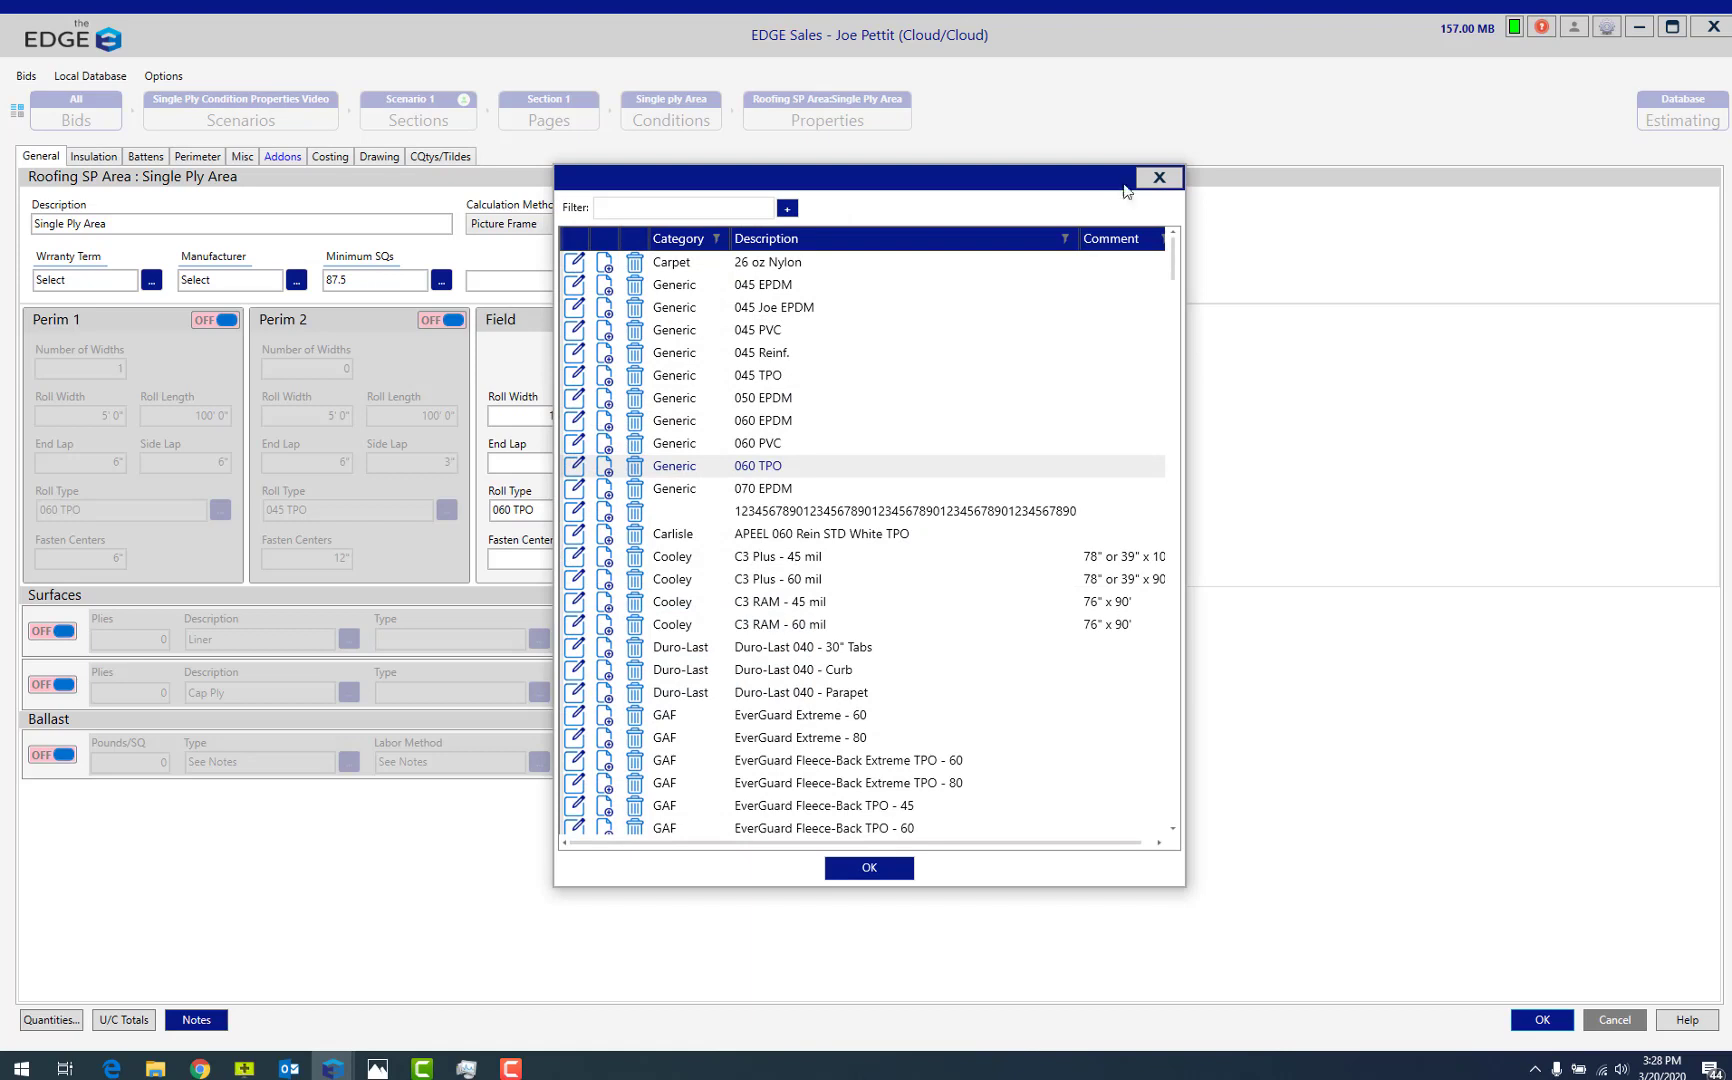
pyautogui.click(1159, 177)
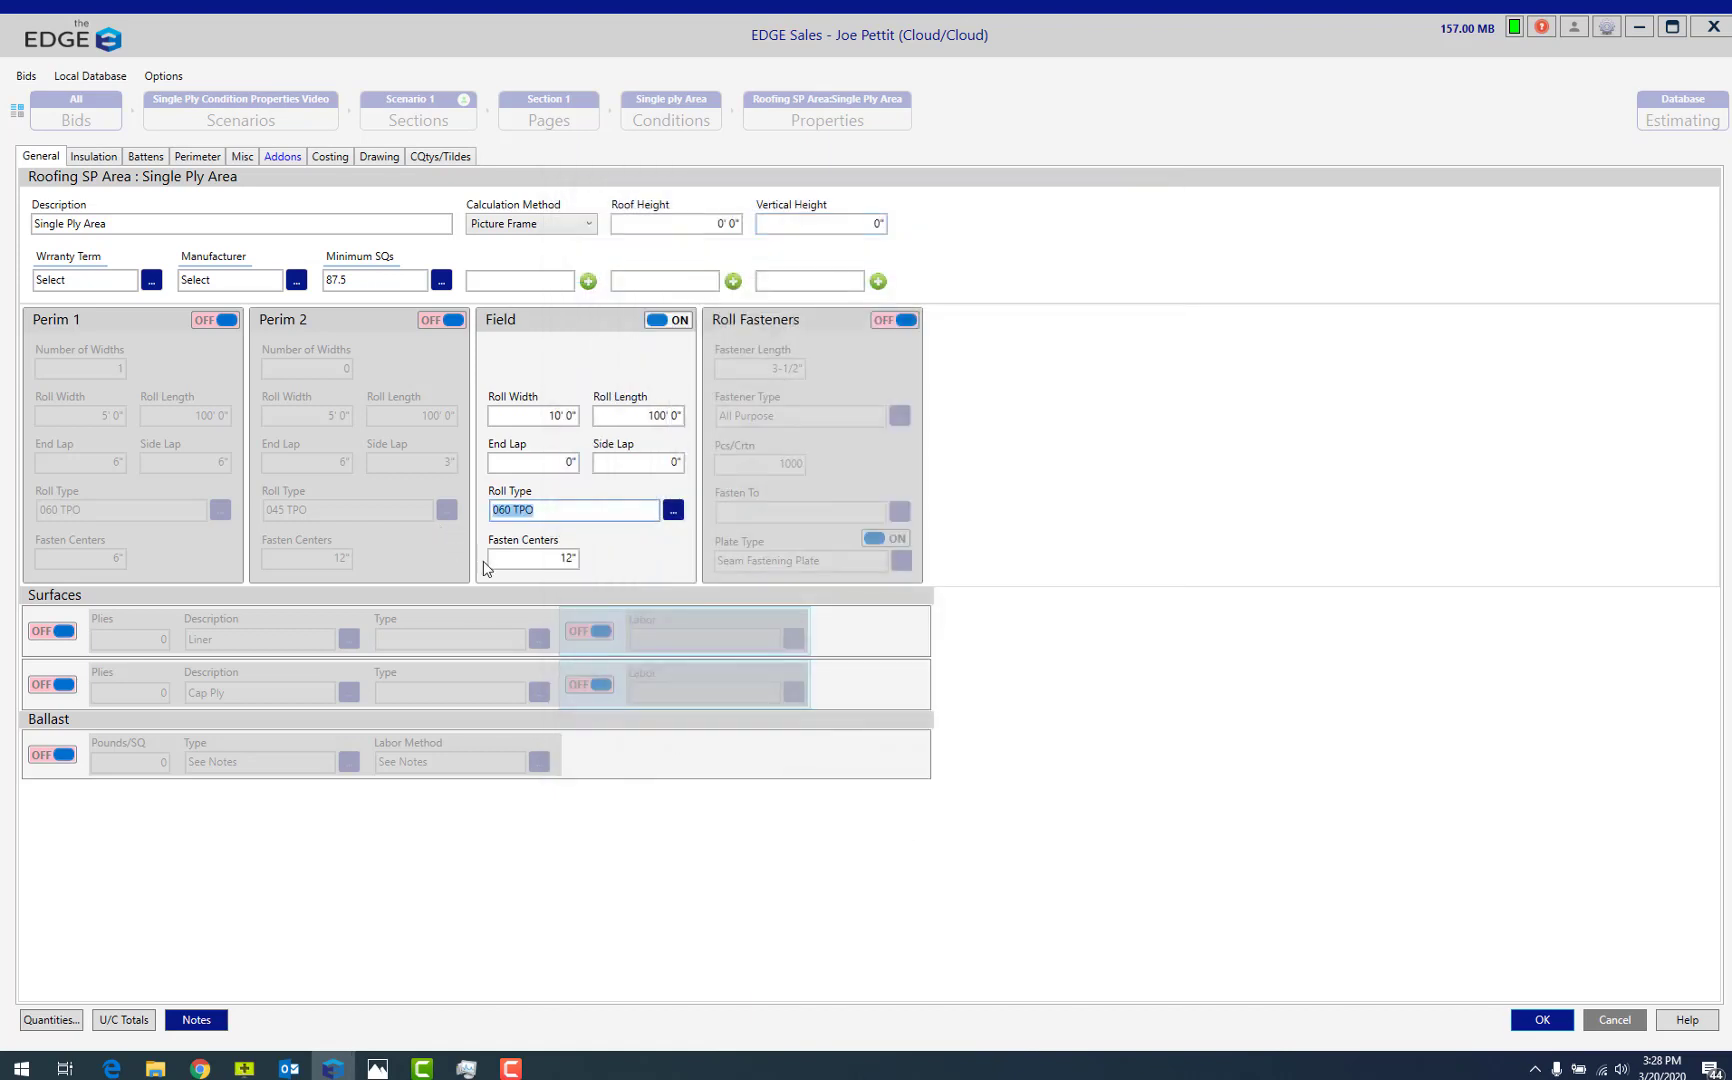
pyautogui.click(513, 563)
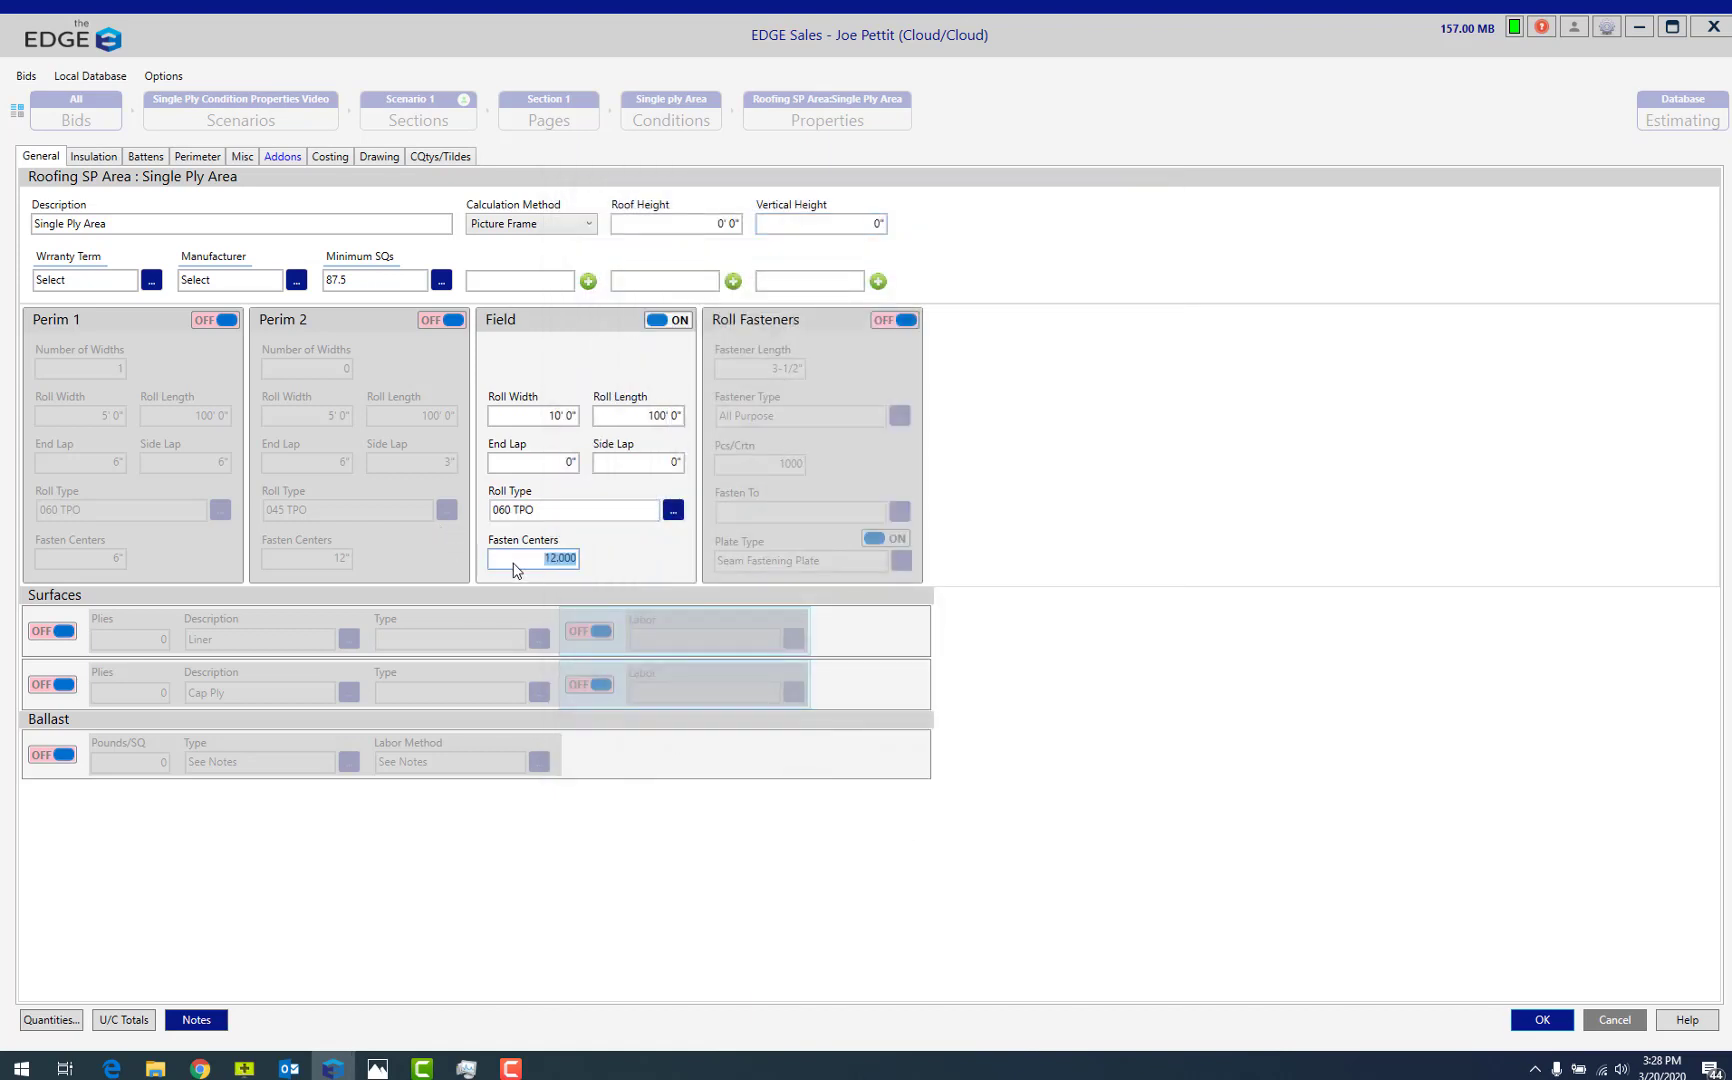
pyautogui.click(515, 561)
pyautogui.click(907, 320)
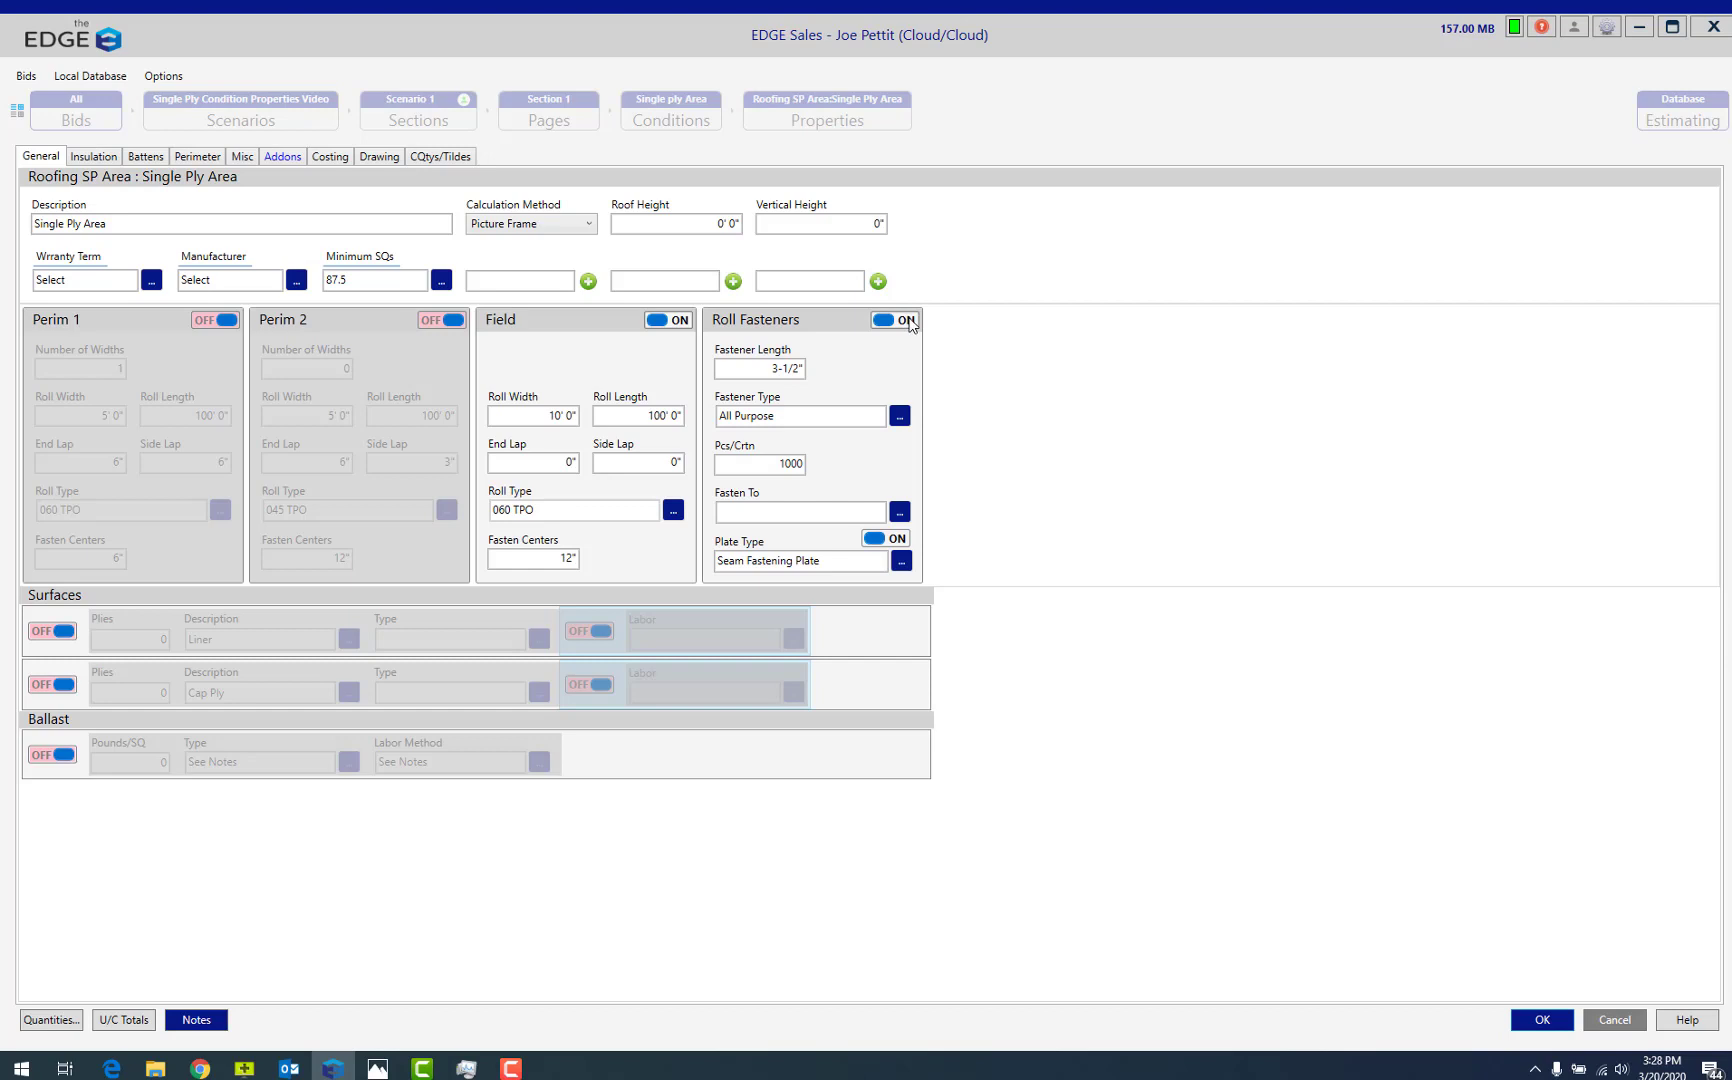
pyautogui.click(907, 320)
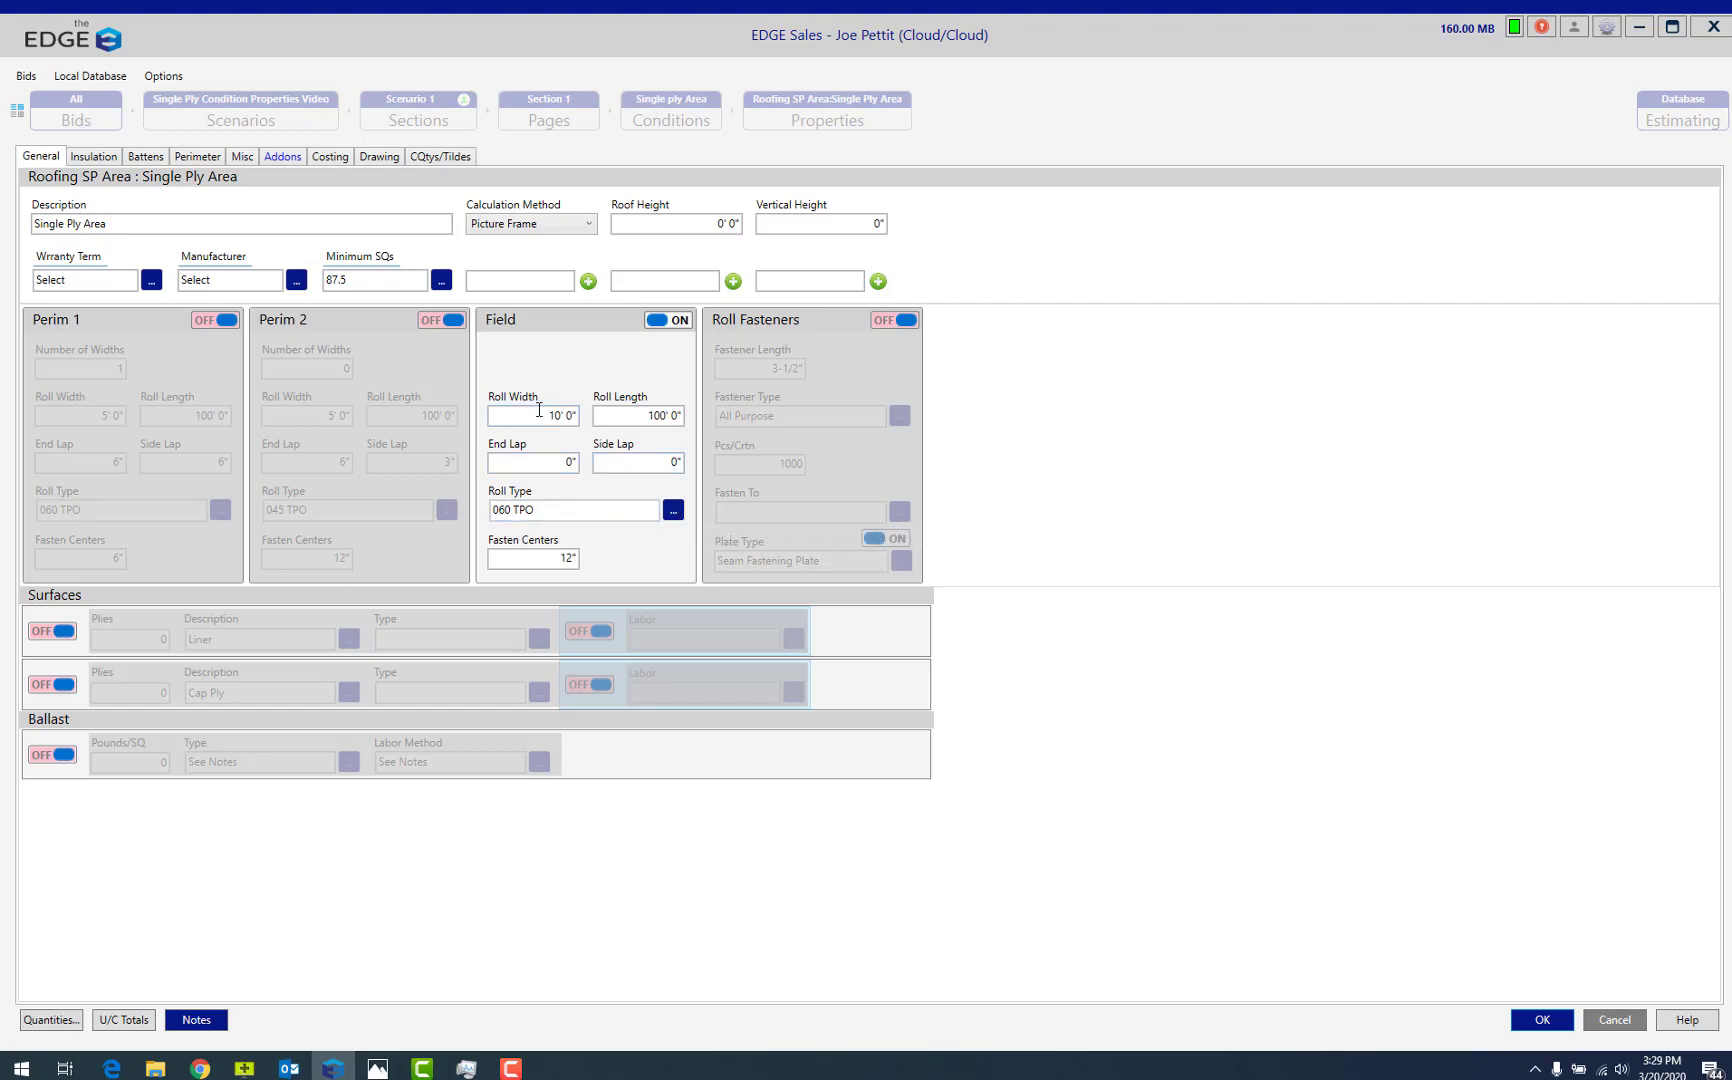
# Accept the condition properties, open the Single Ply Area's item list and limit it to On Items Only.
pyautogui.click(1538, 1022)
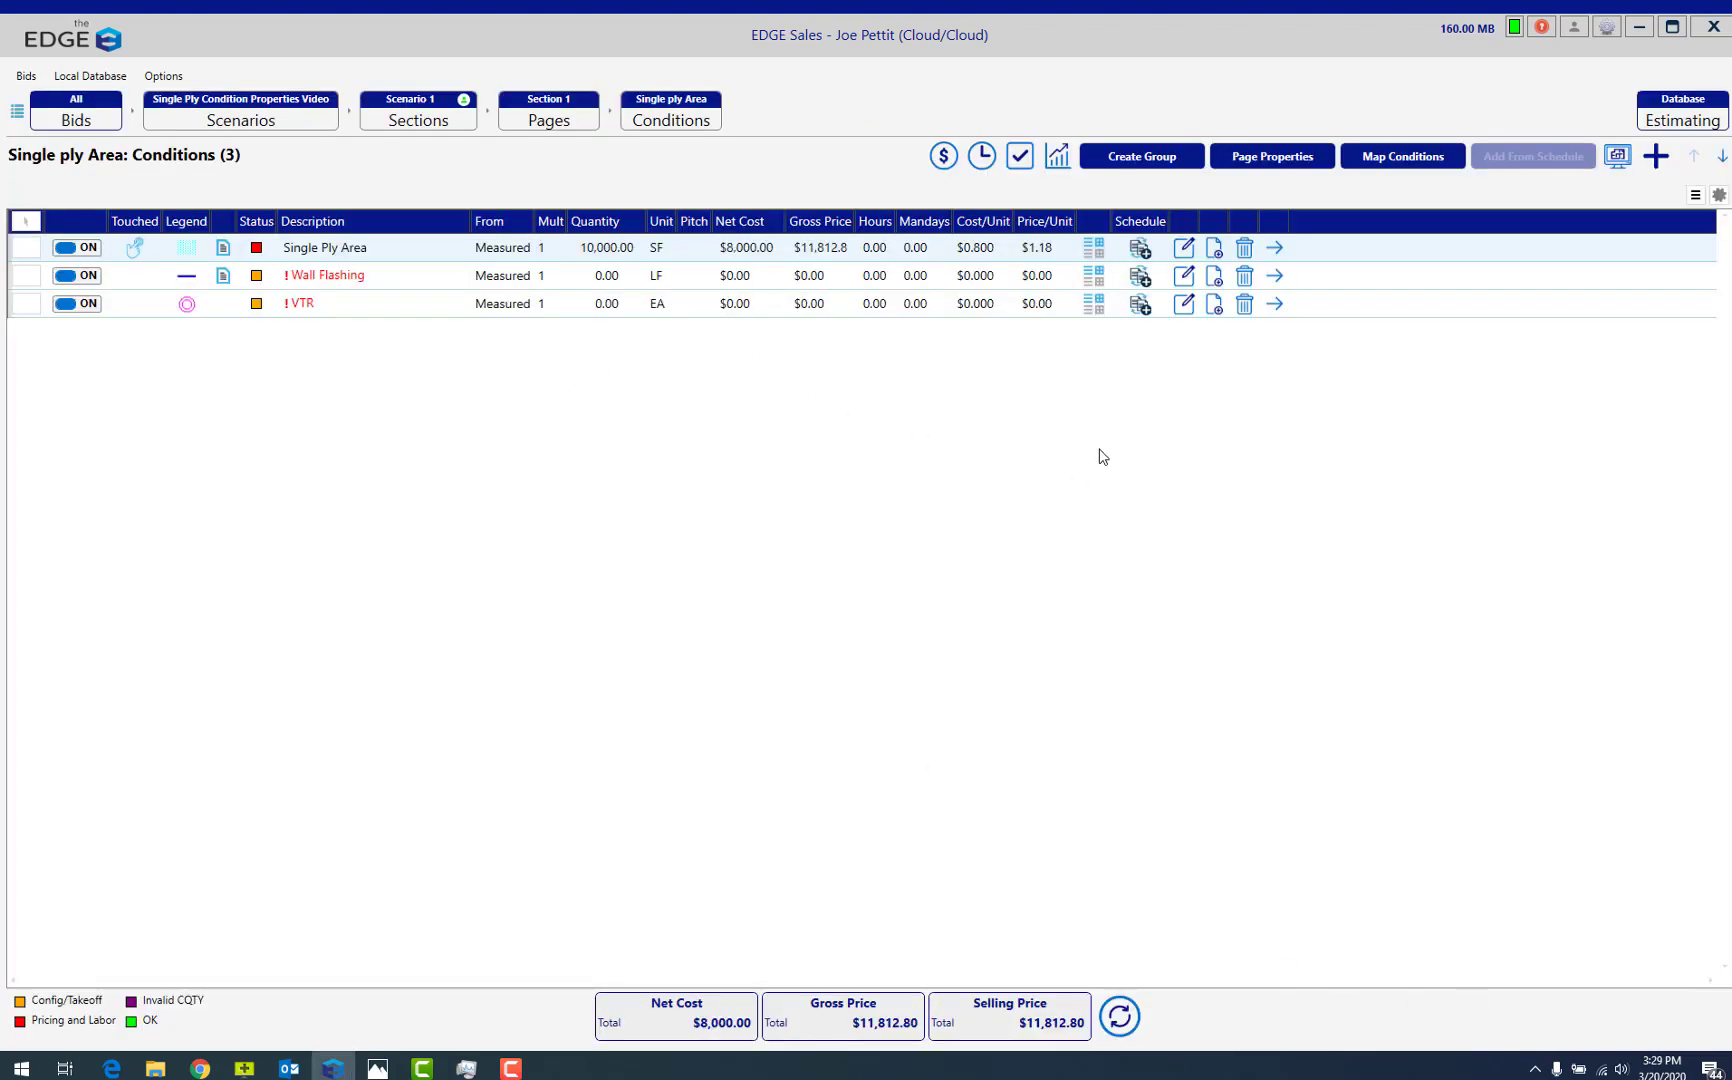
pyautogui.click(1094, 250)
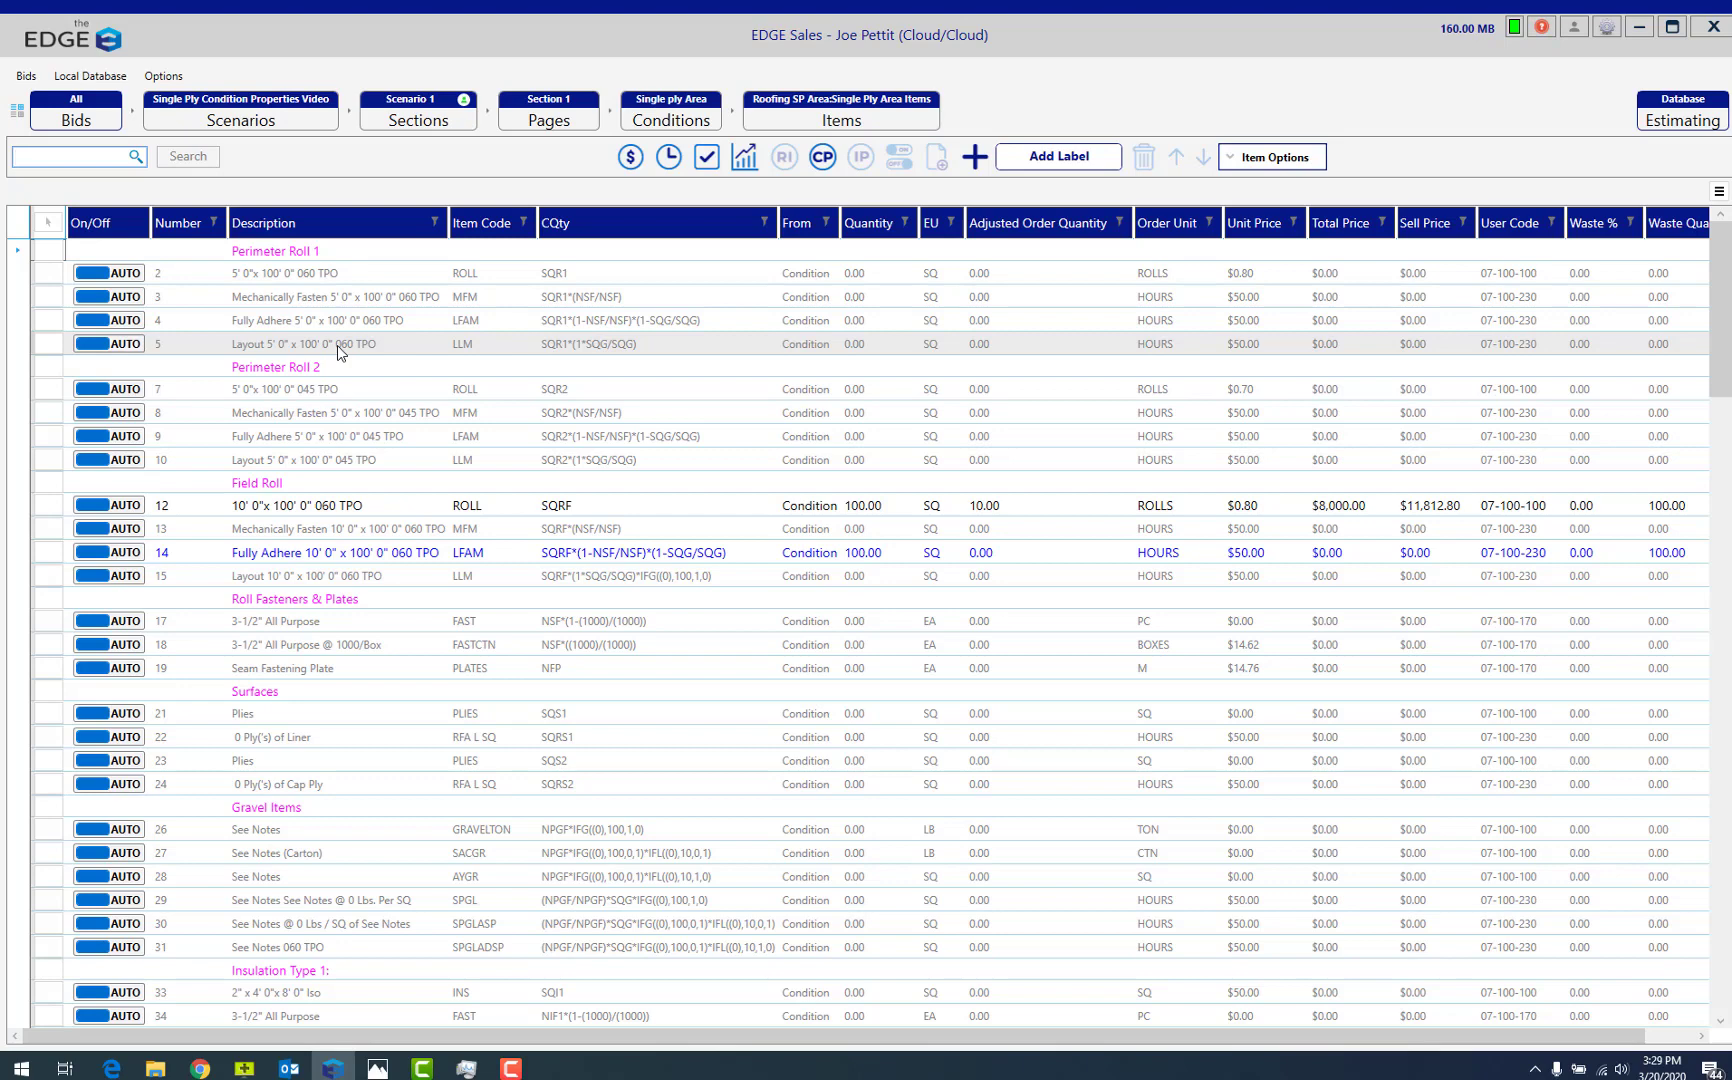
pyautogui.click(121, 321)
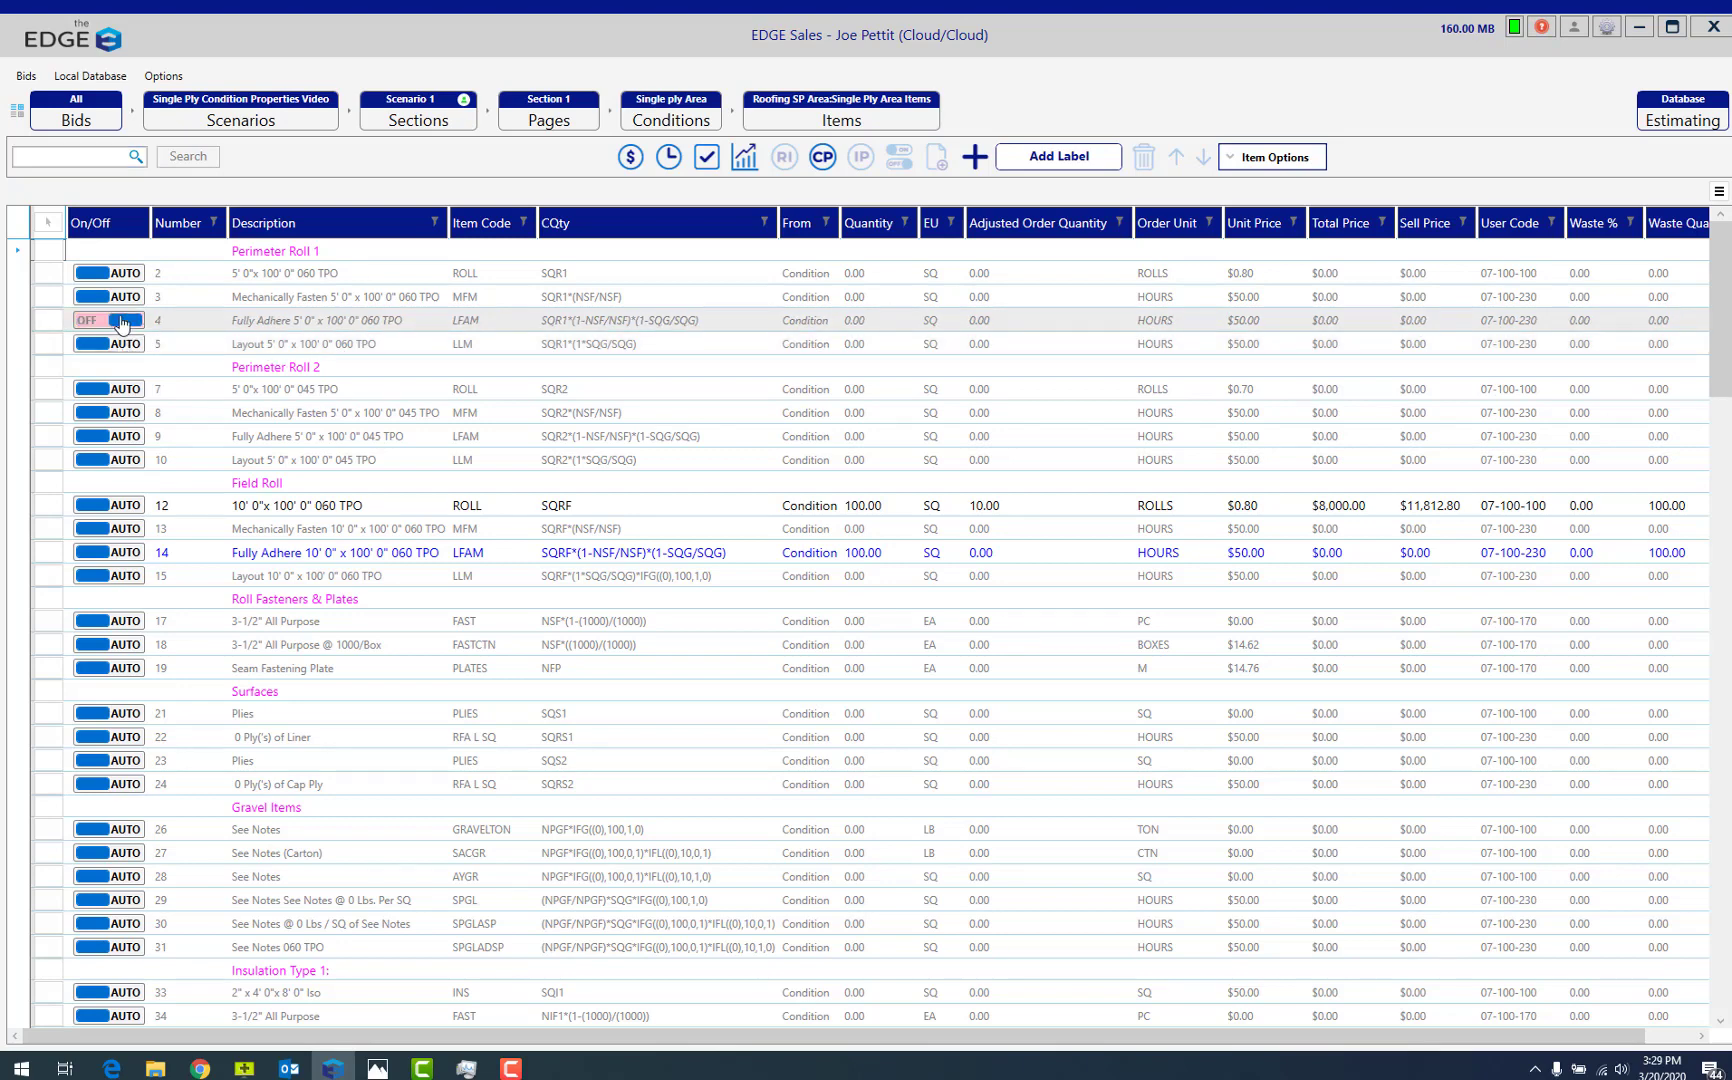
pyautogui.click(121, 321)
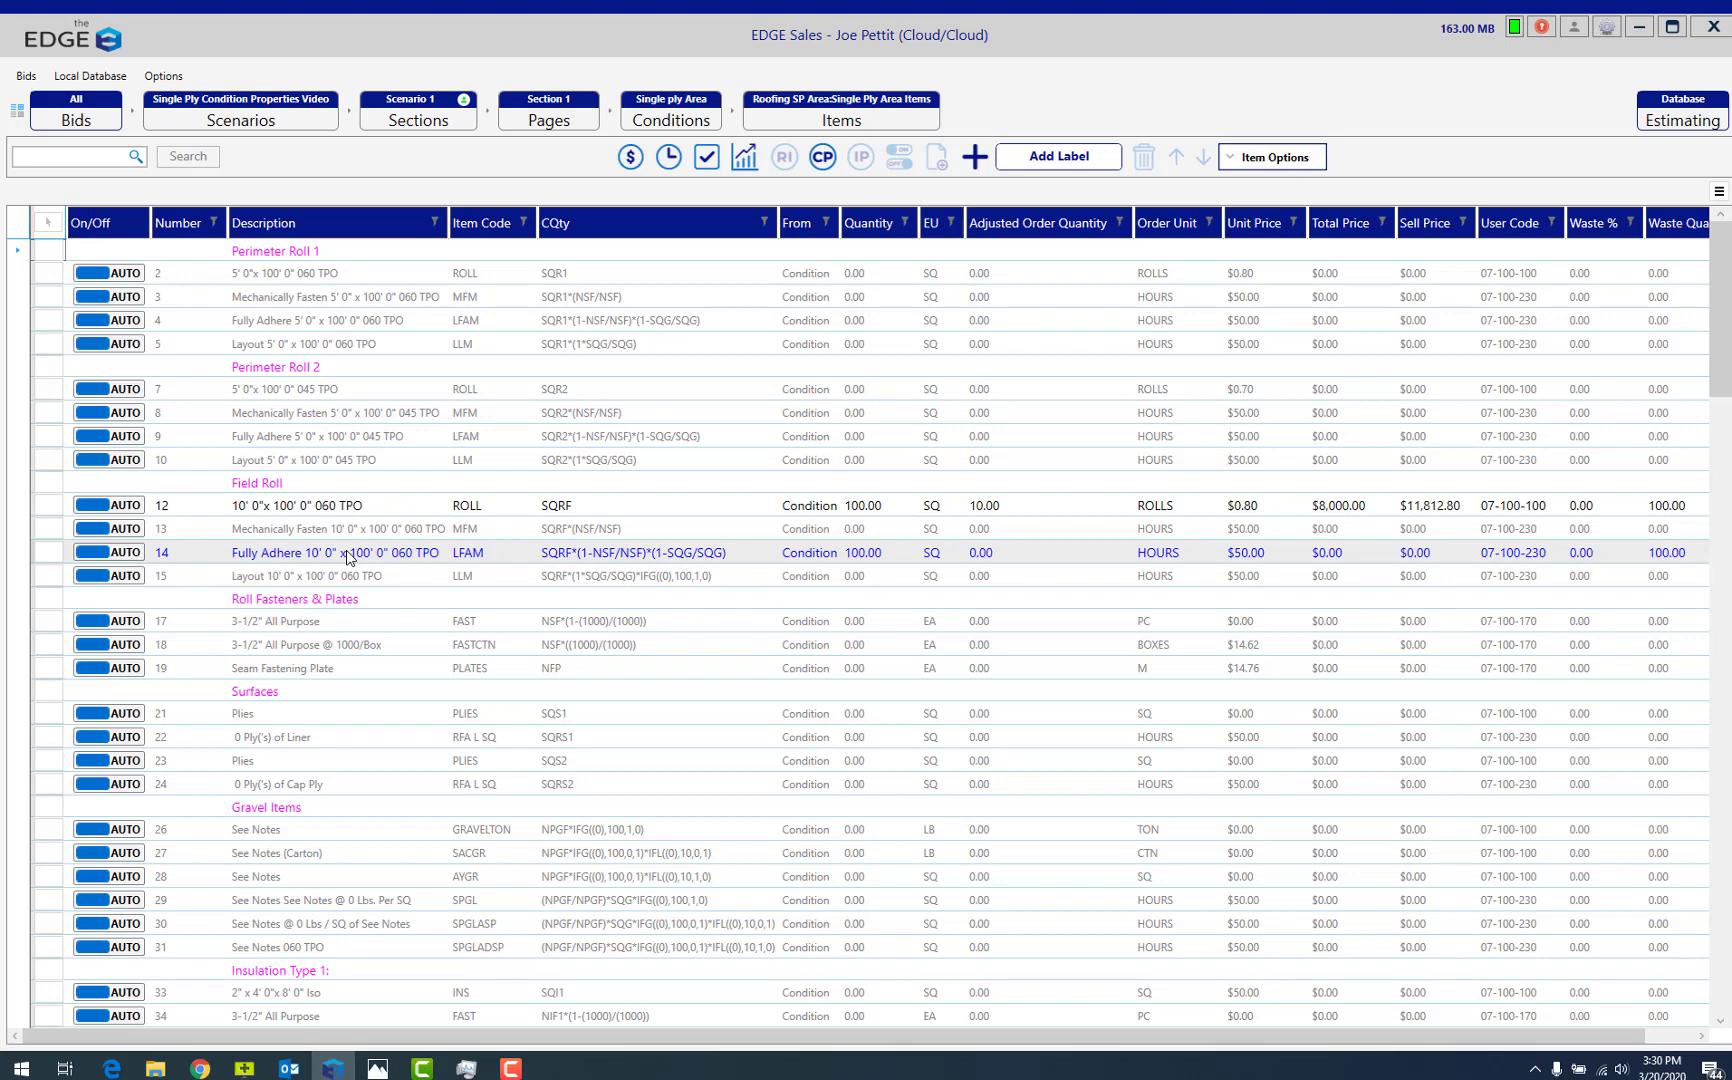
pyautogui.click(1265, 160)
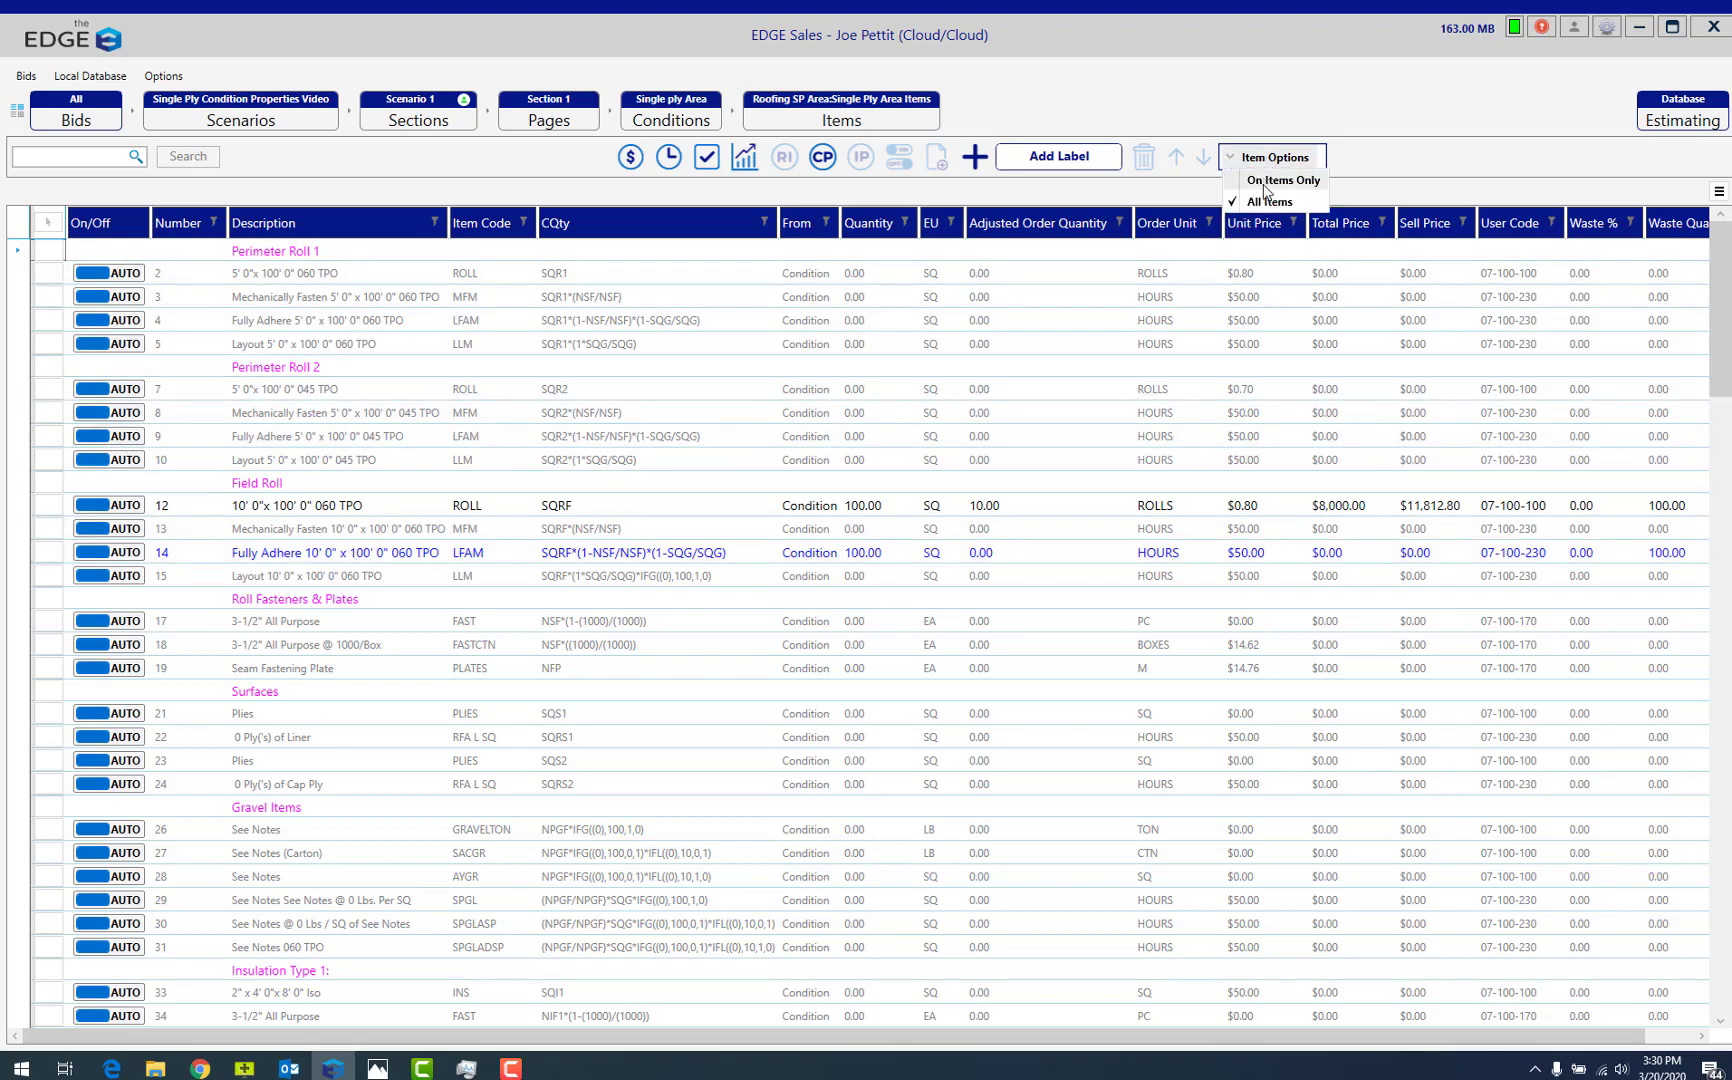
pyautogui.click(1265, 183)
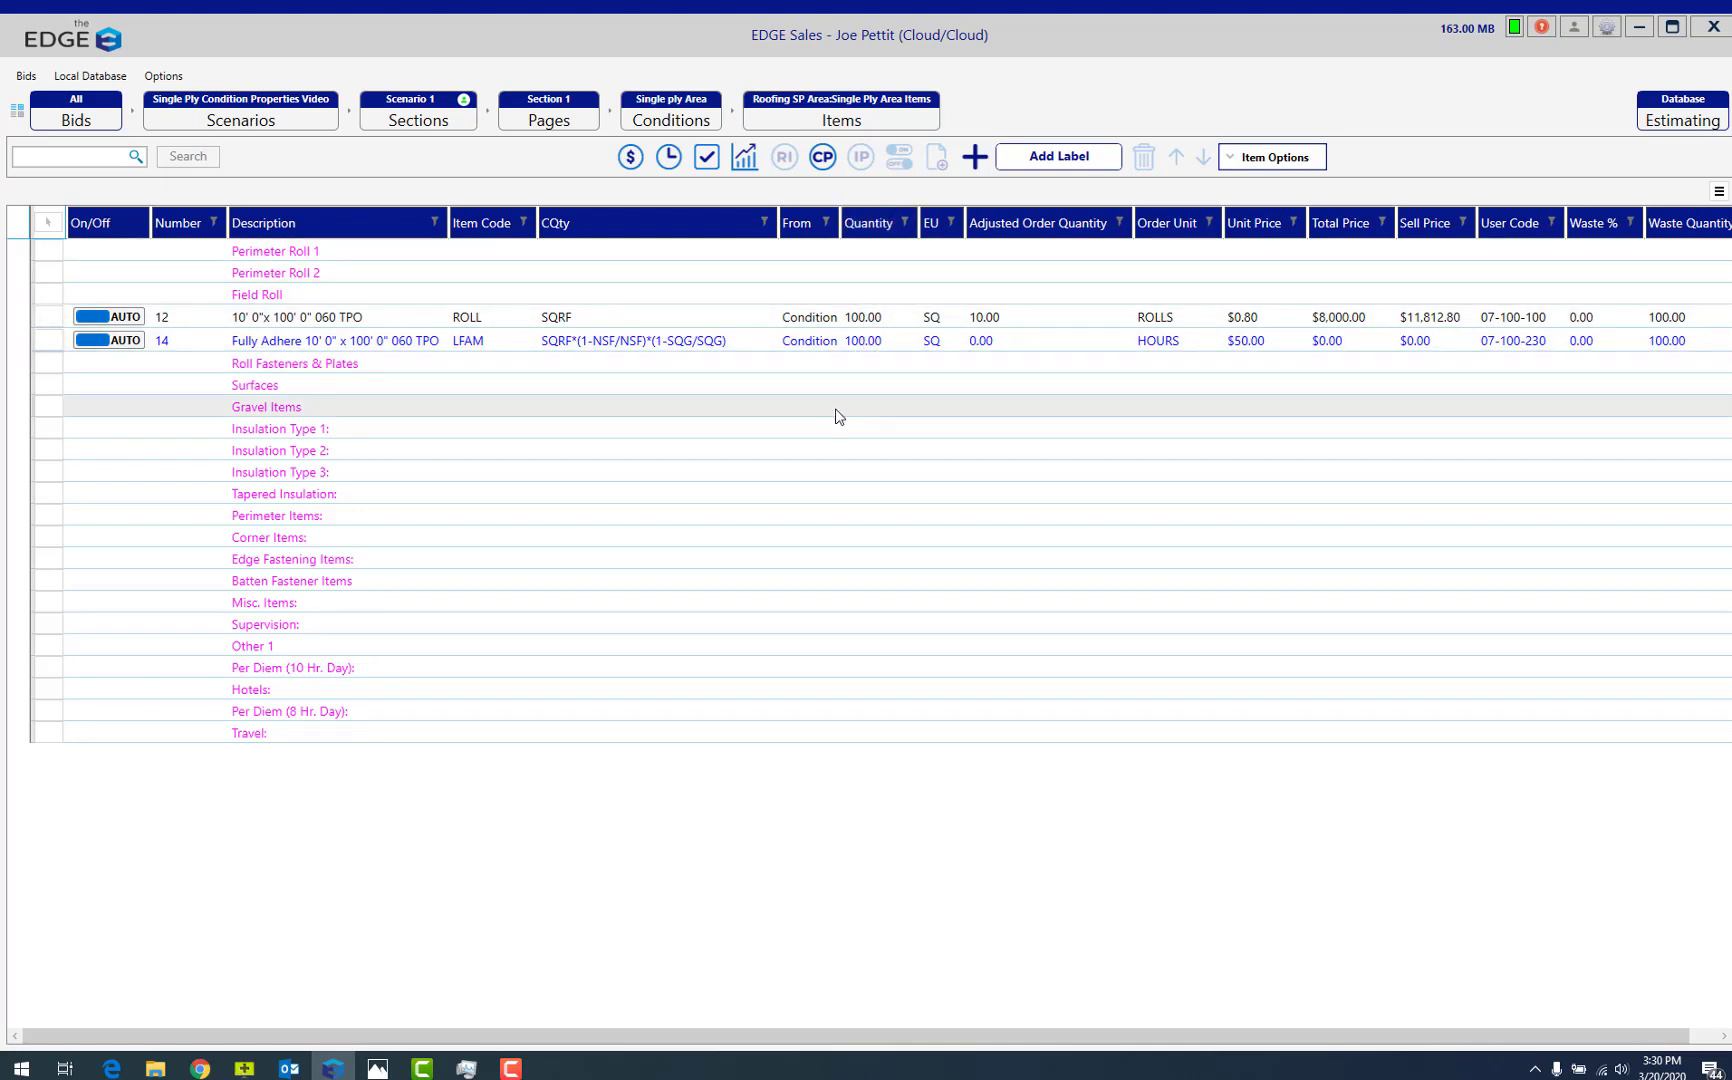
# Set the Field roll's end lap and side lap to 6" in the condition properties.
pyautogui.click(822, 158)
pyautogui.click(556, 356)
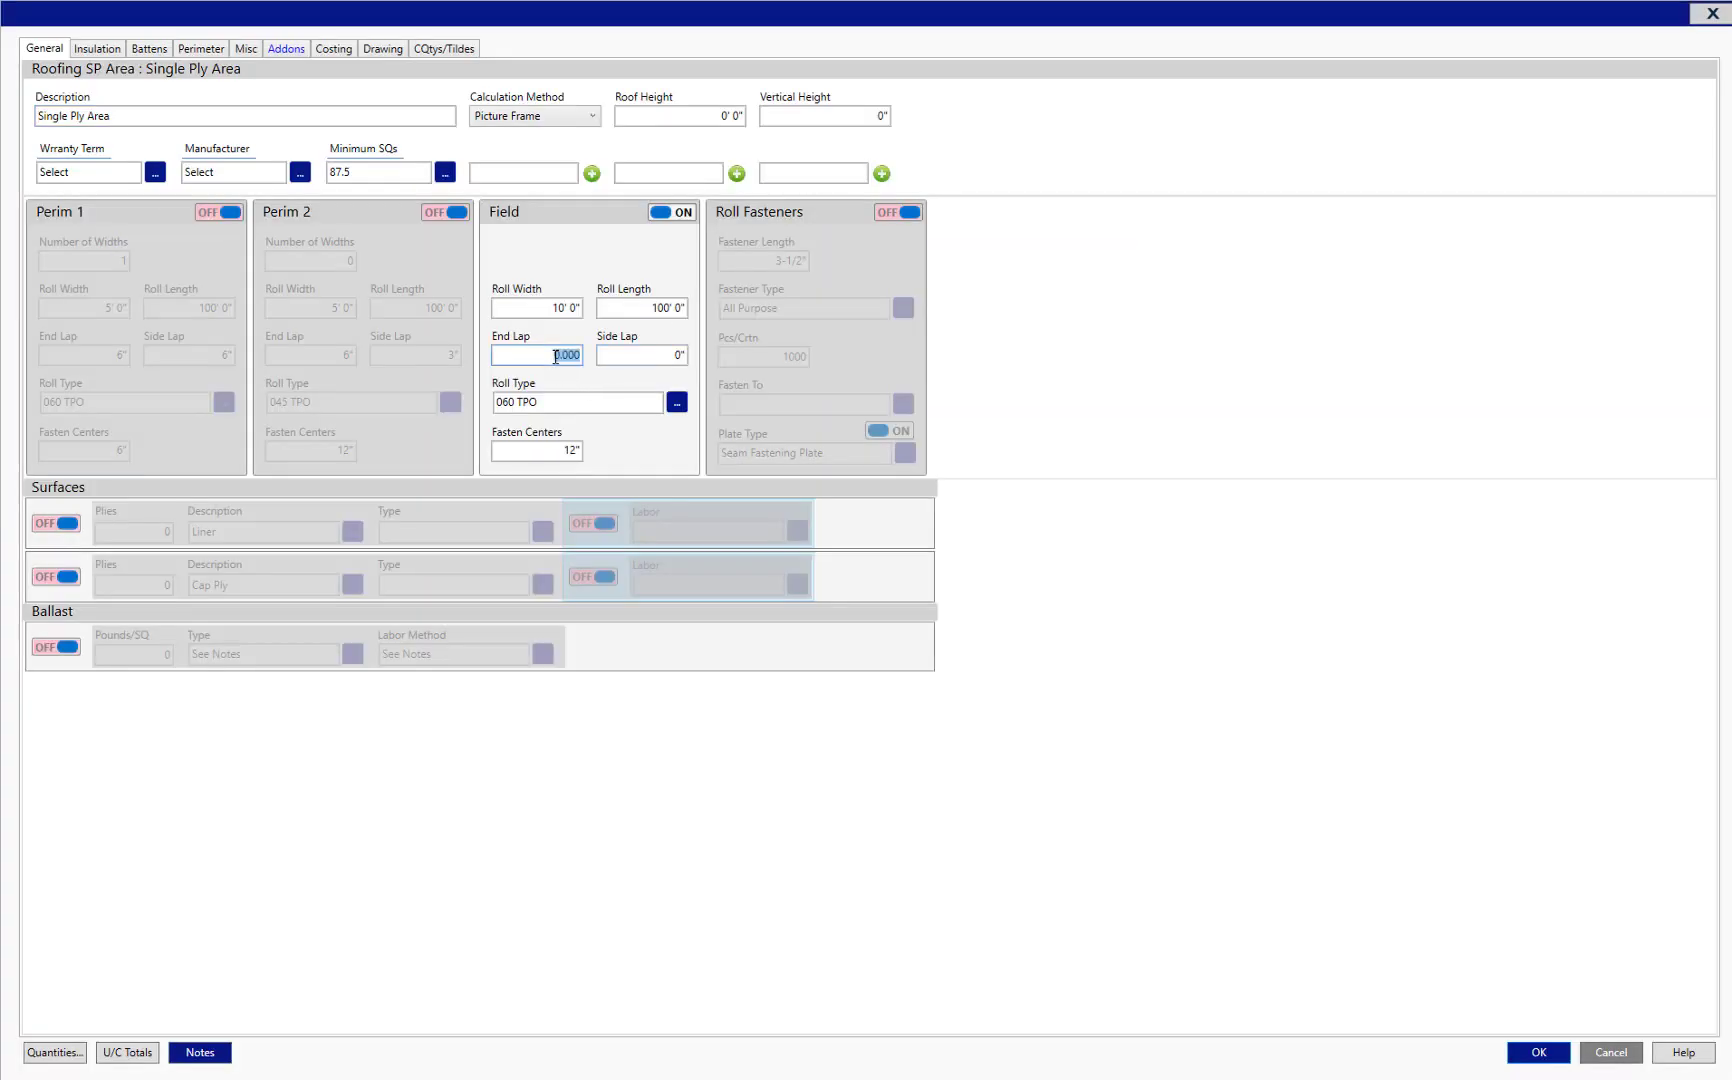
pyautogui.write('6')
pyautogui.press('Tab')
pyautogui.write('6')
pyautogui.press('Tab')
pyautogui.click(1537, 1051)
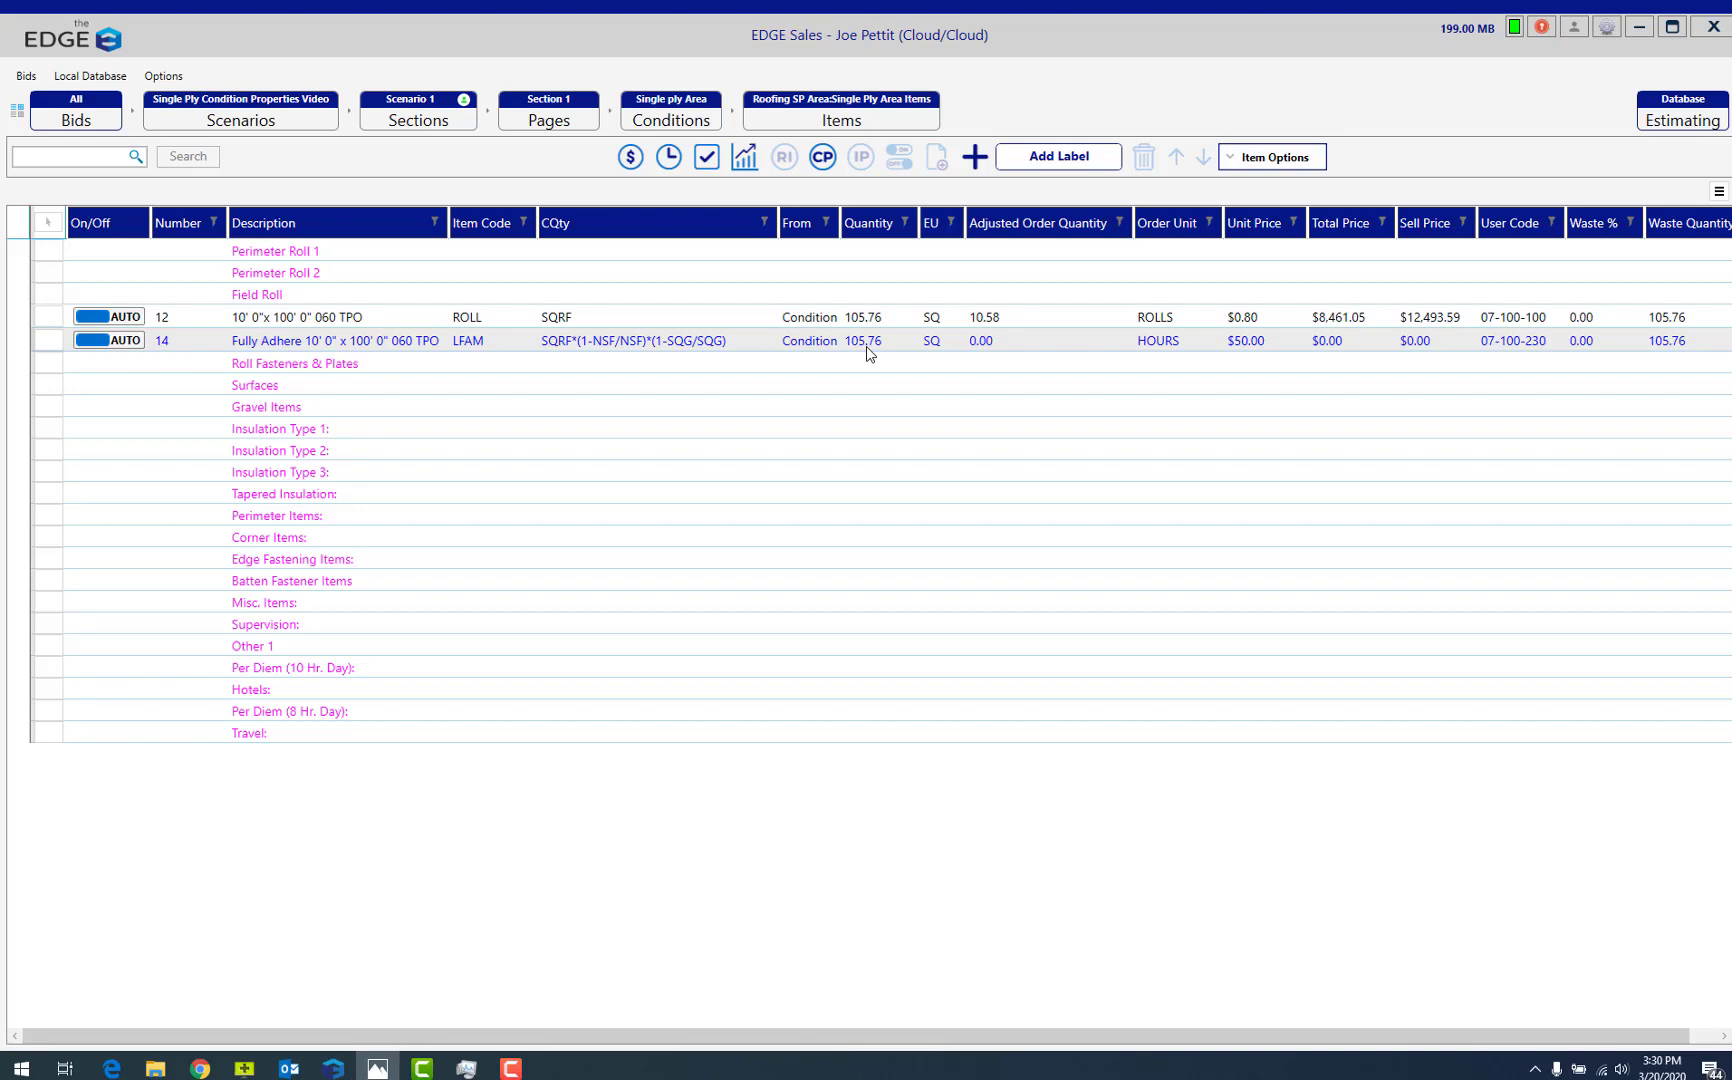
# Switch on Perim 1 in the condition properties and view the diagram comparing Picture Frame and Overlapped perimeters.
pyautogui.click(820, 165)
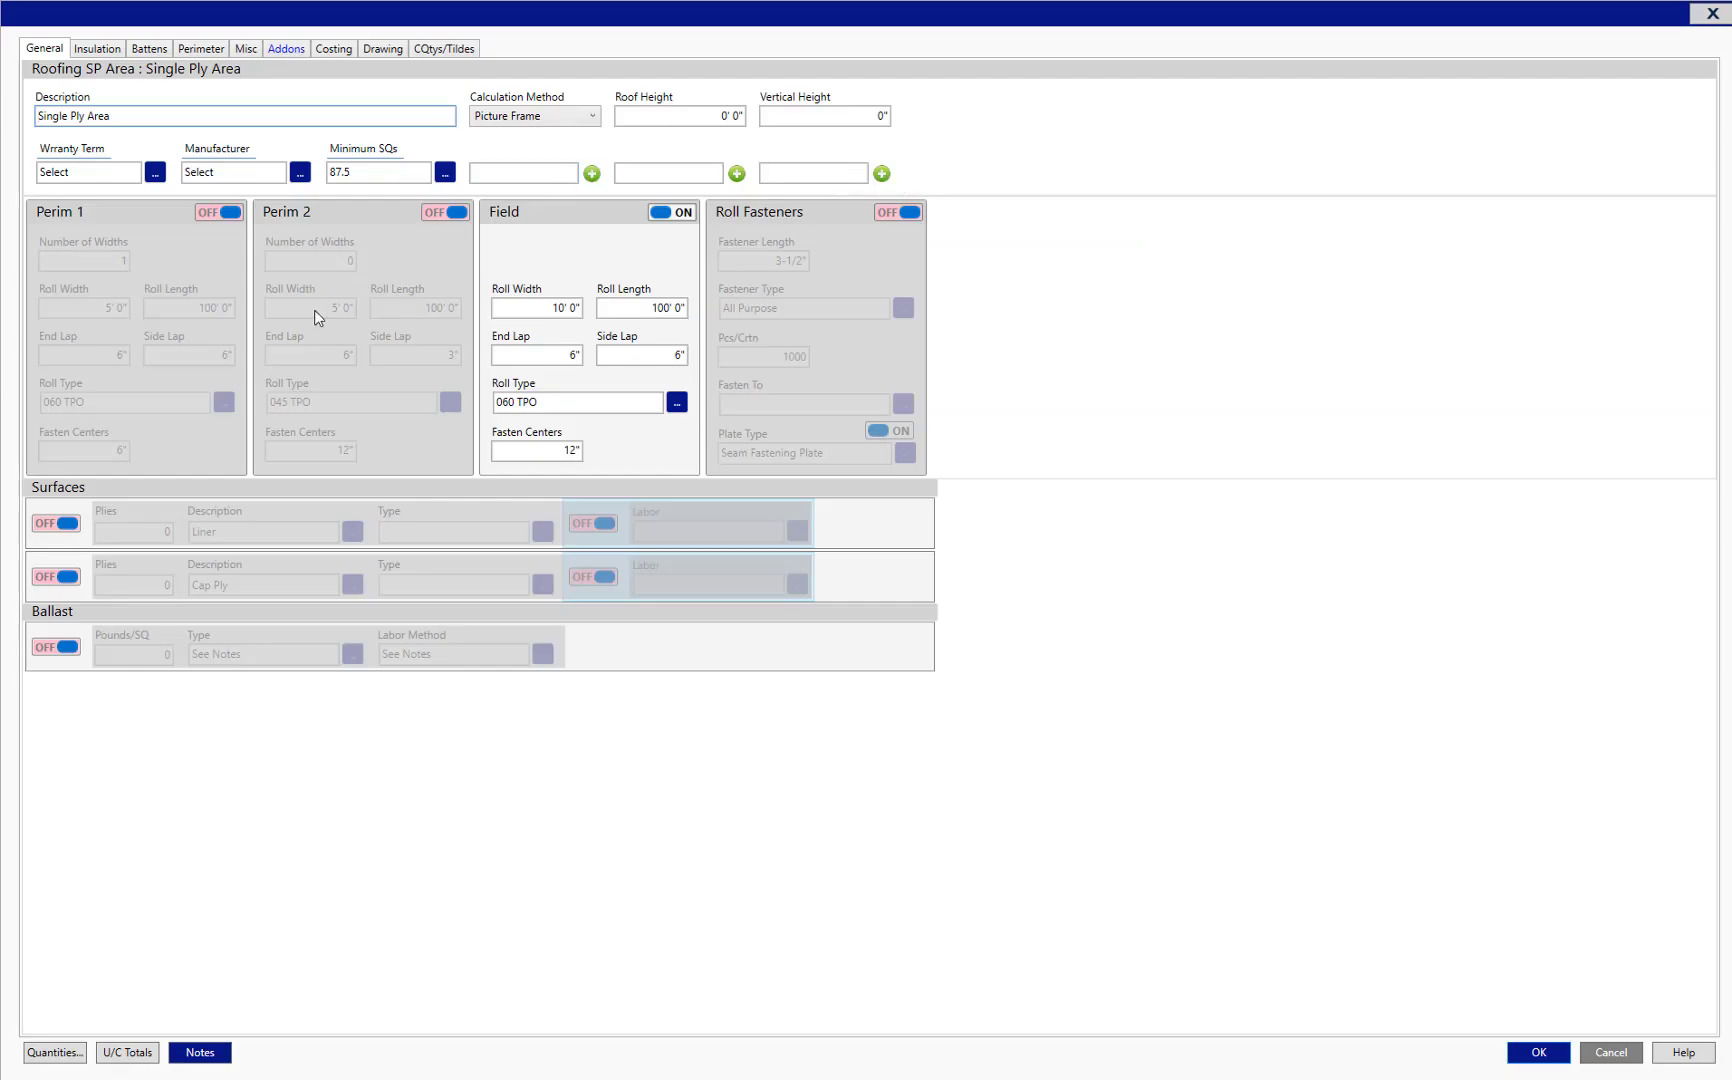
pyautogui.click(229, 214)
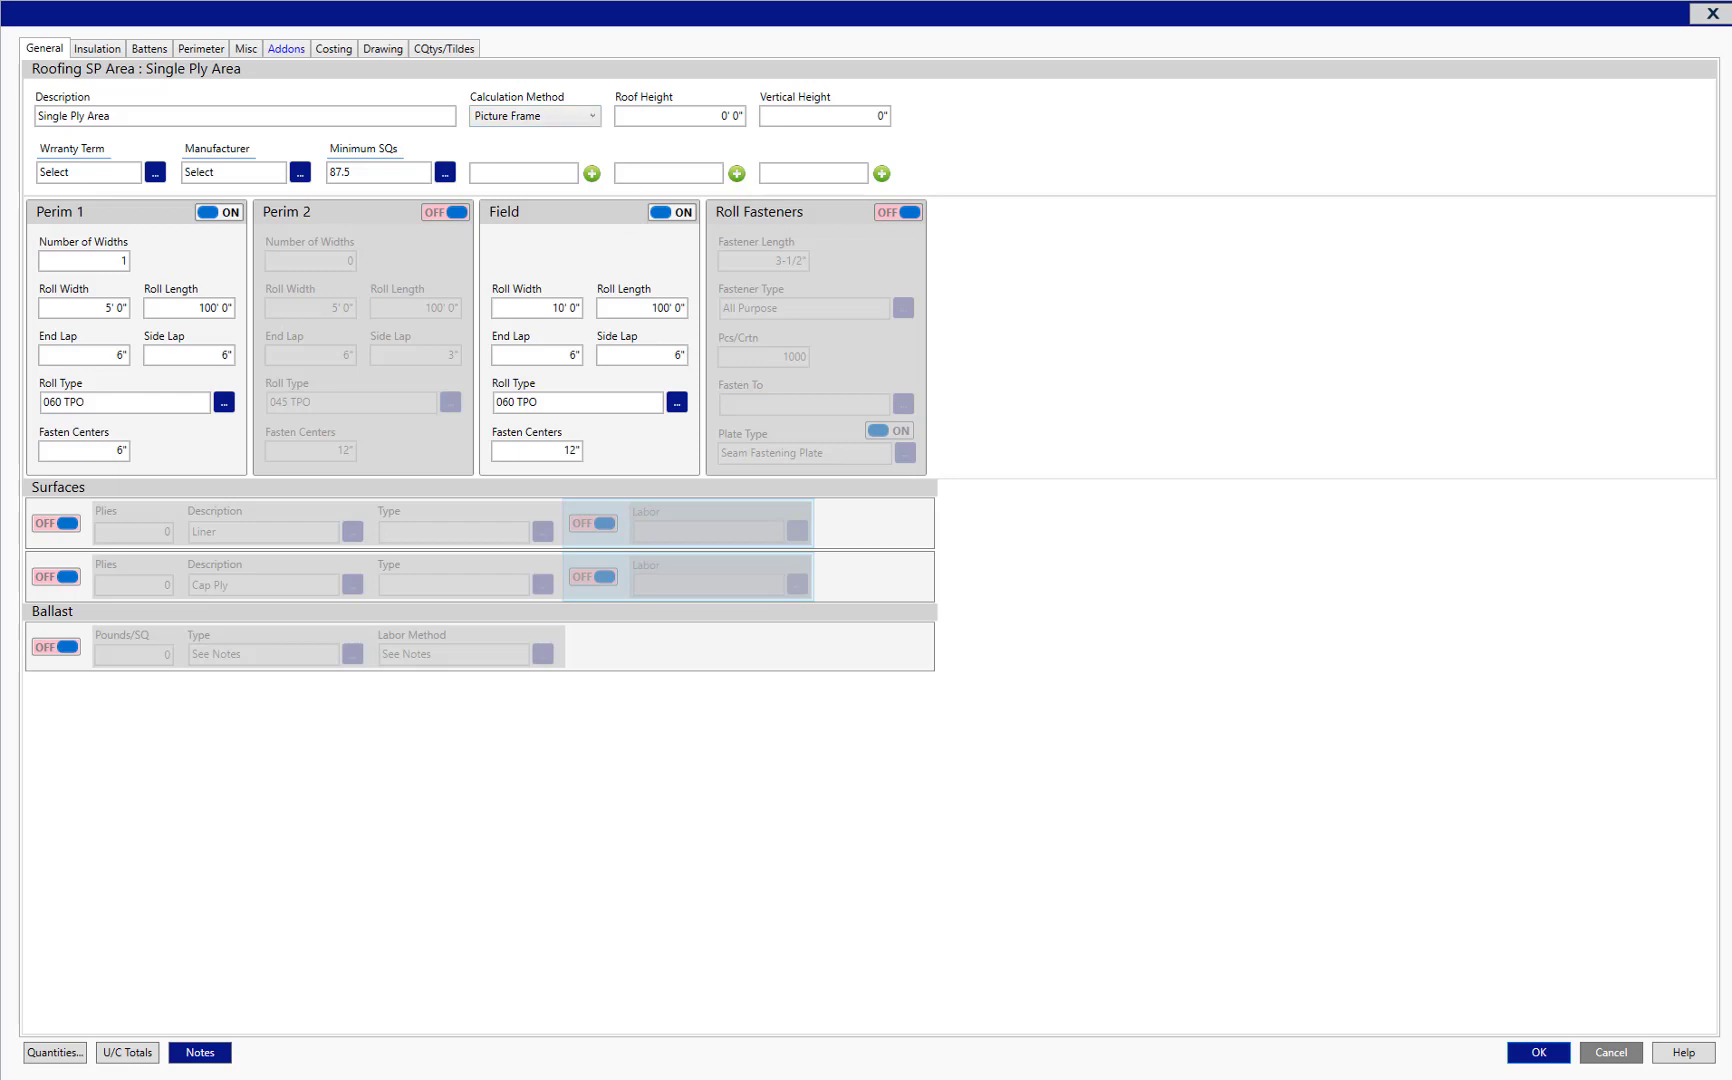
pyautogui.moveTo(1731, 122); pyautogui.dragTo(780, 191)
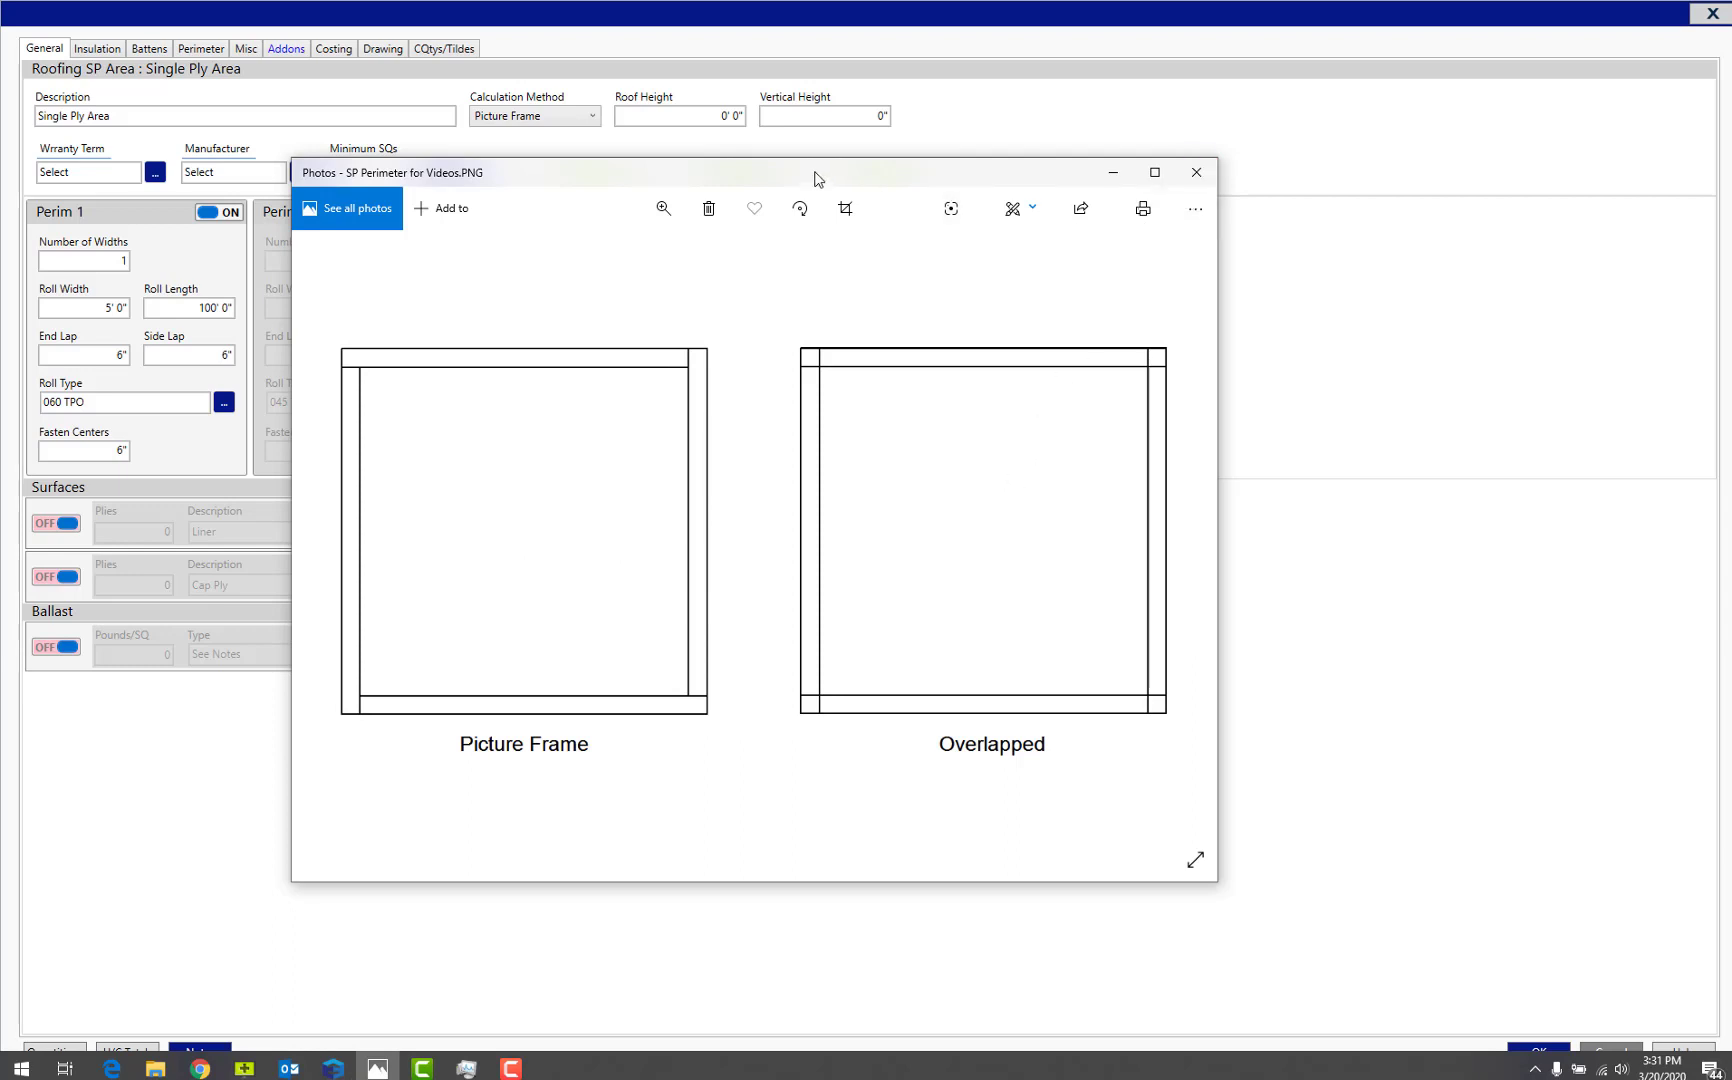
pyautogui.moveTo(815, 178); pyautogui.dragTo(1510, 300)
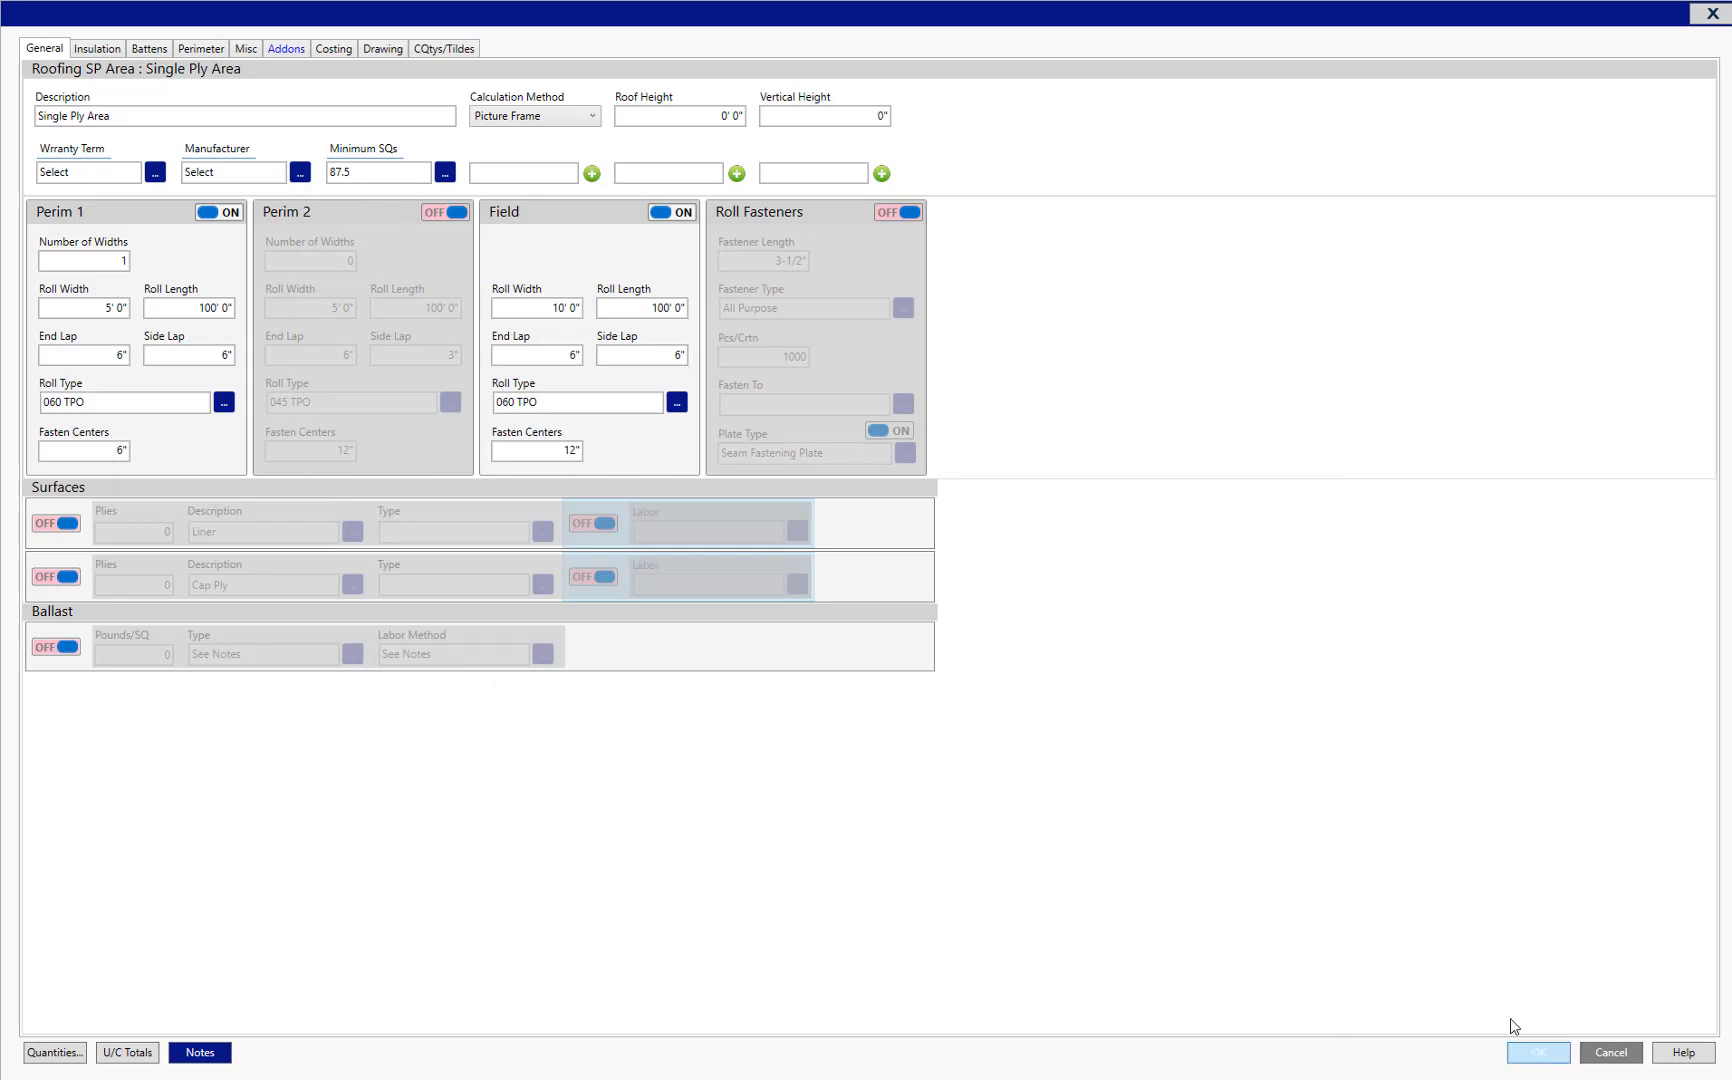
pyautogui.click(1538, 1052)
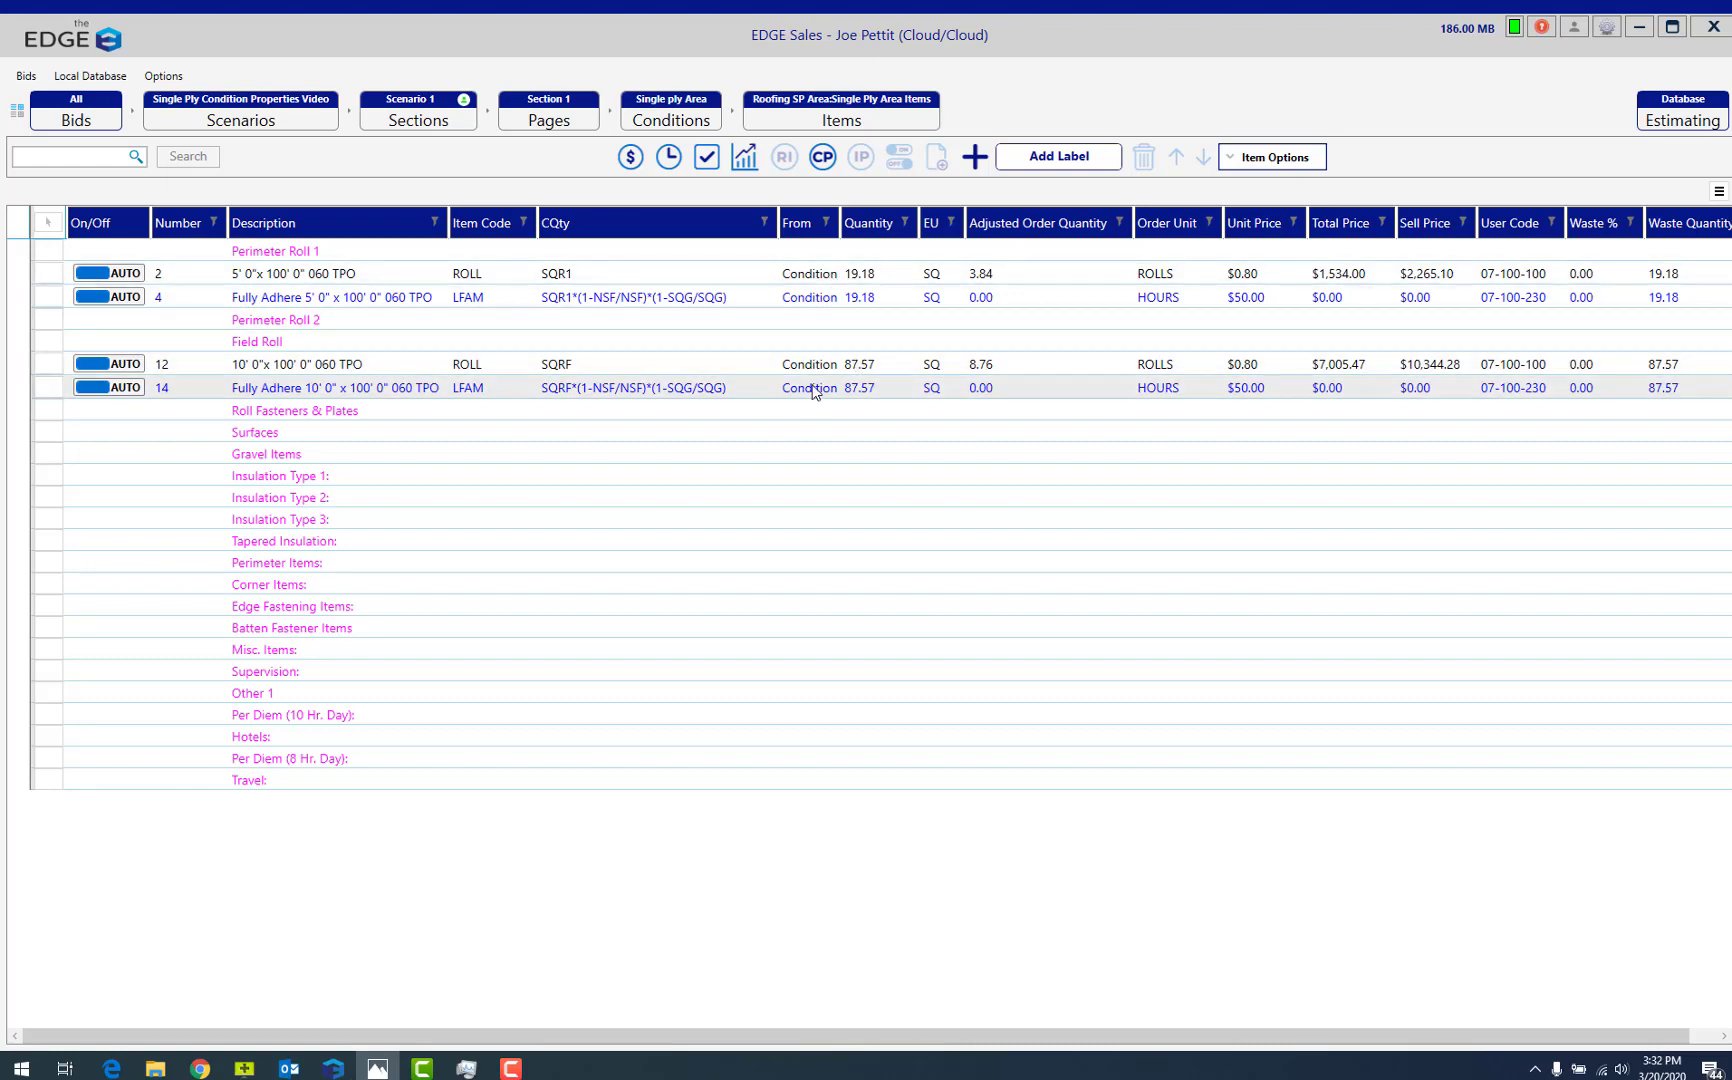
# Change the Single Ply Area's calculation method to Overlapped.
pyautogui.click(822, 157)
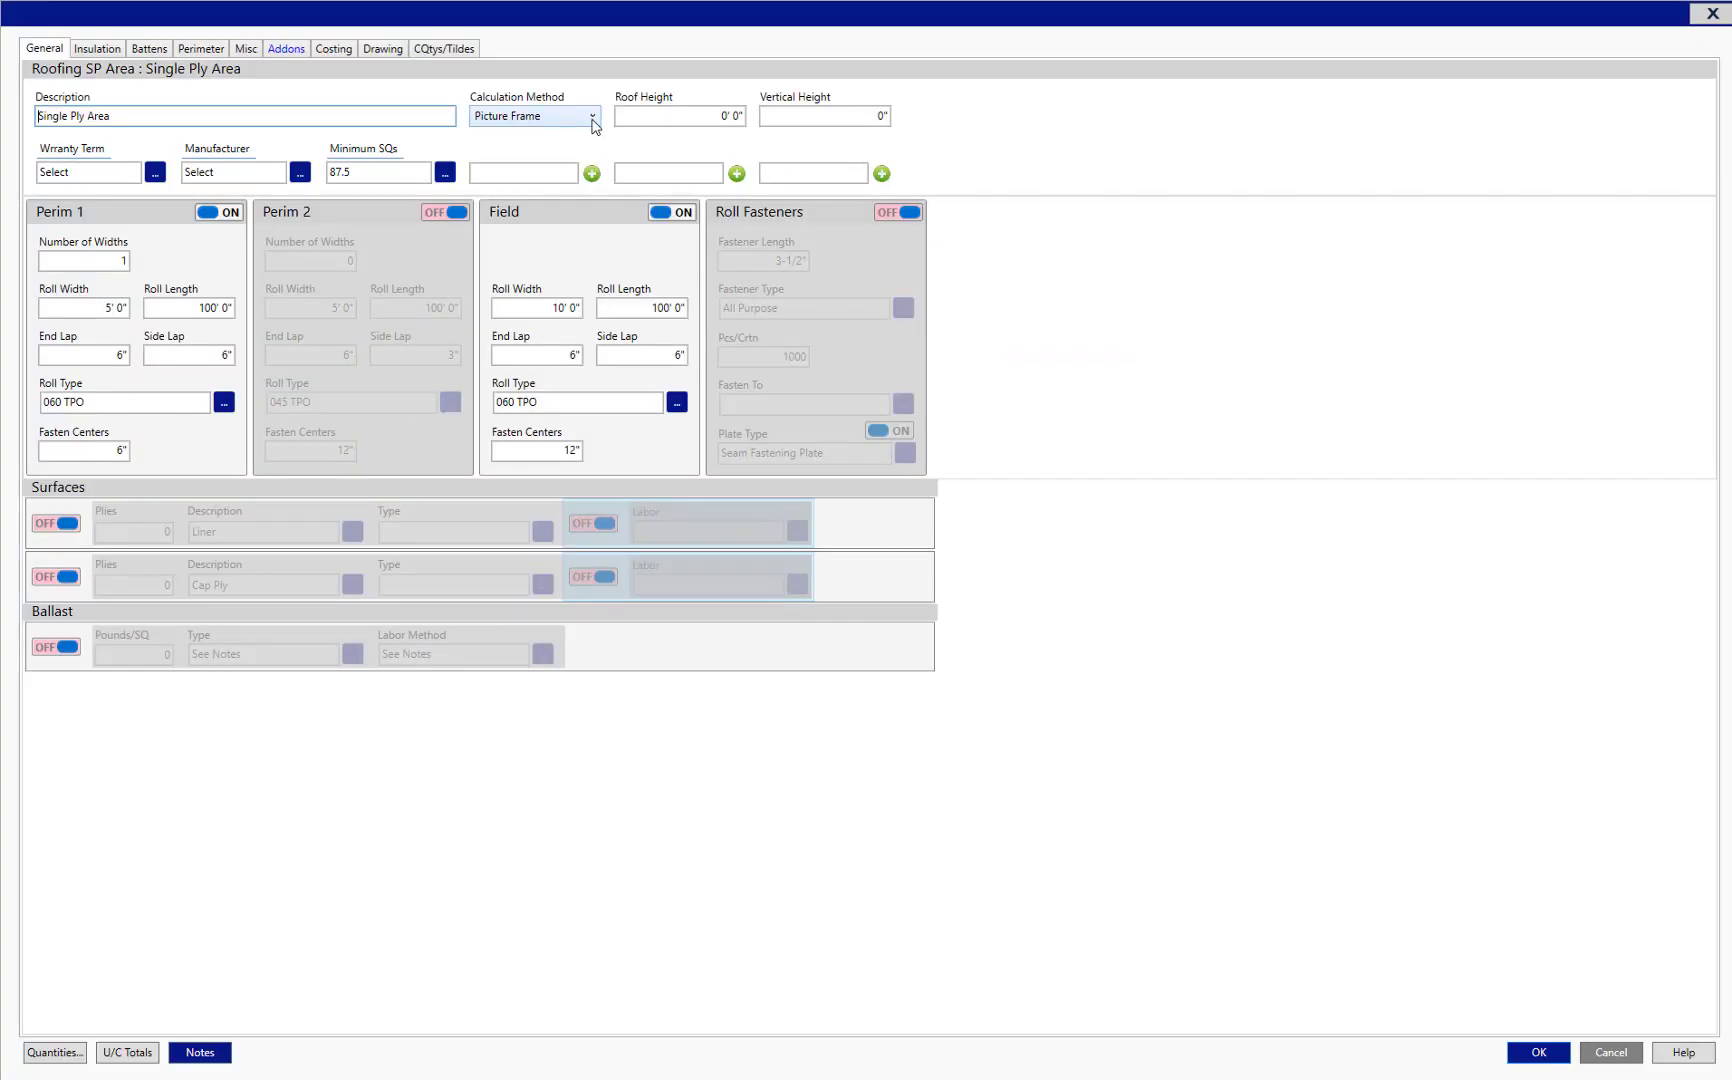
pyautogui.click(593, 121)
pyautogui.click(500, 156)
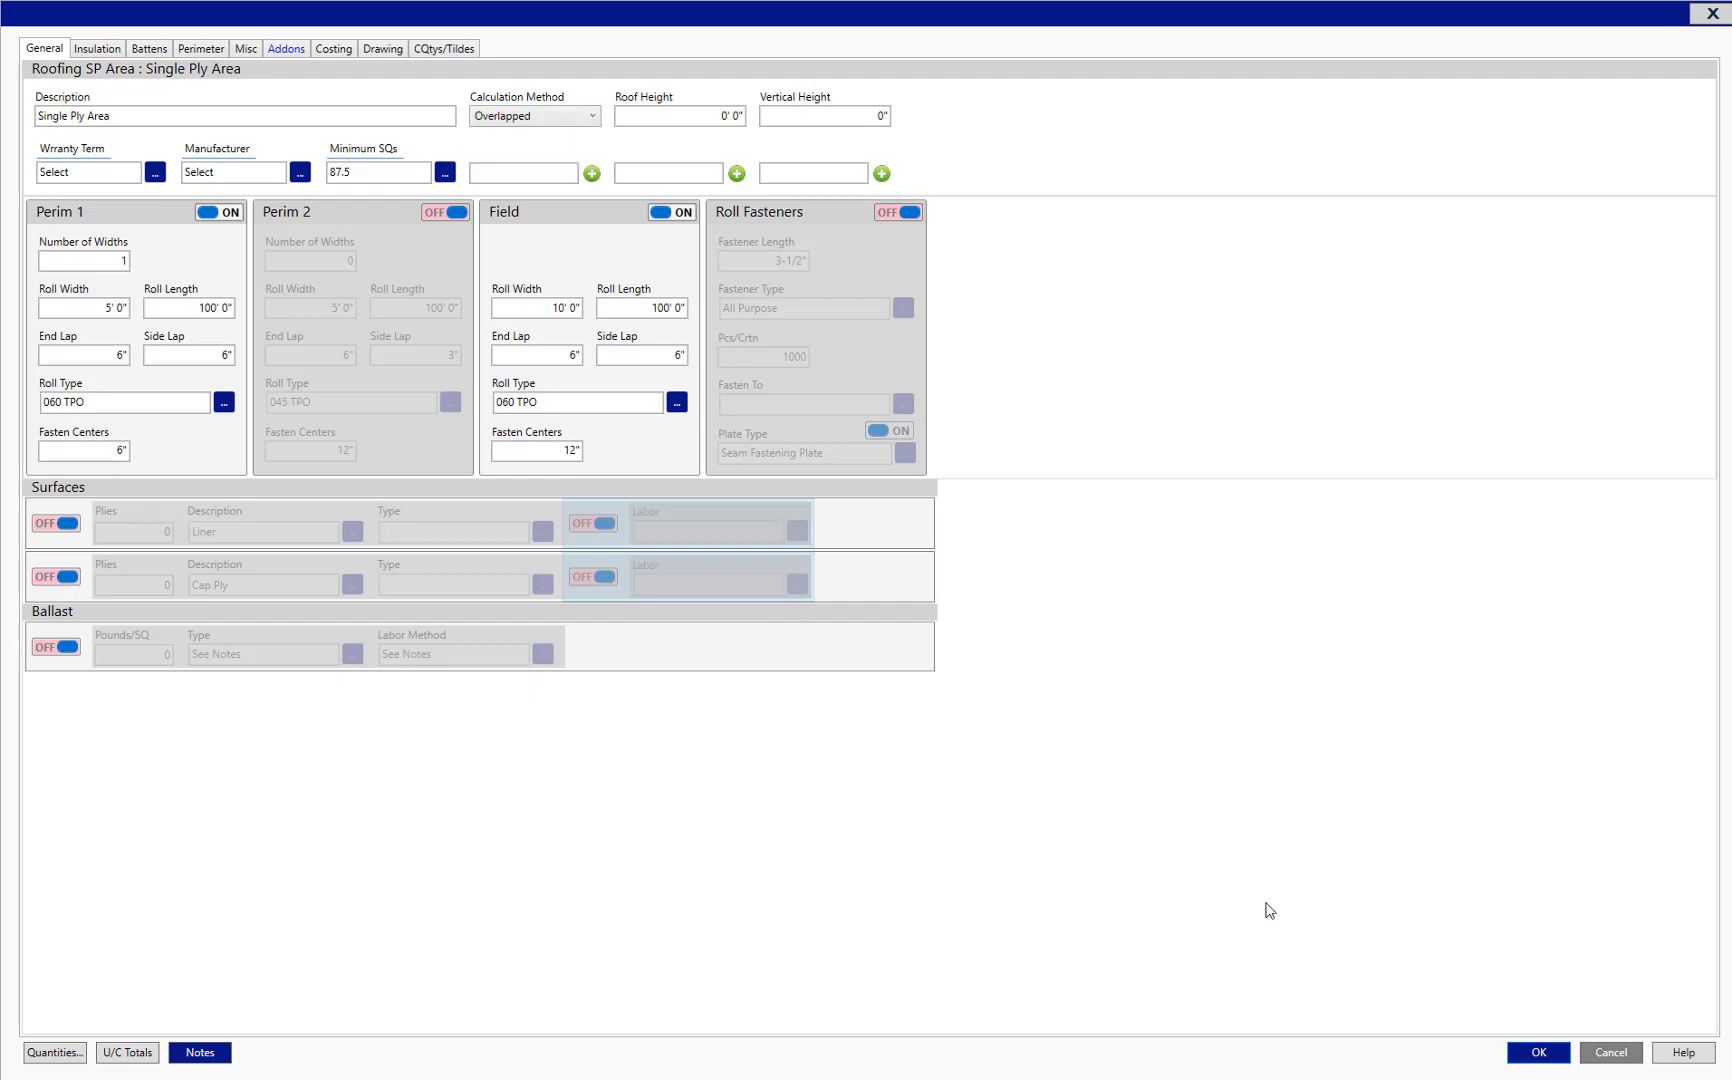
pyautogui.click(1527, 1050)
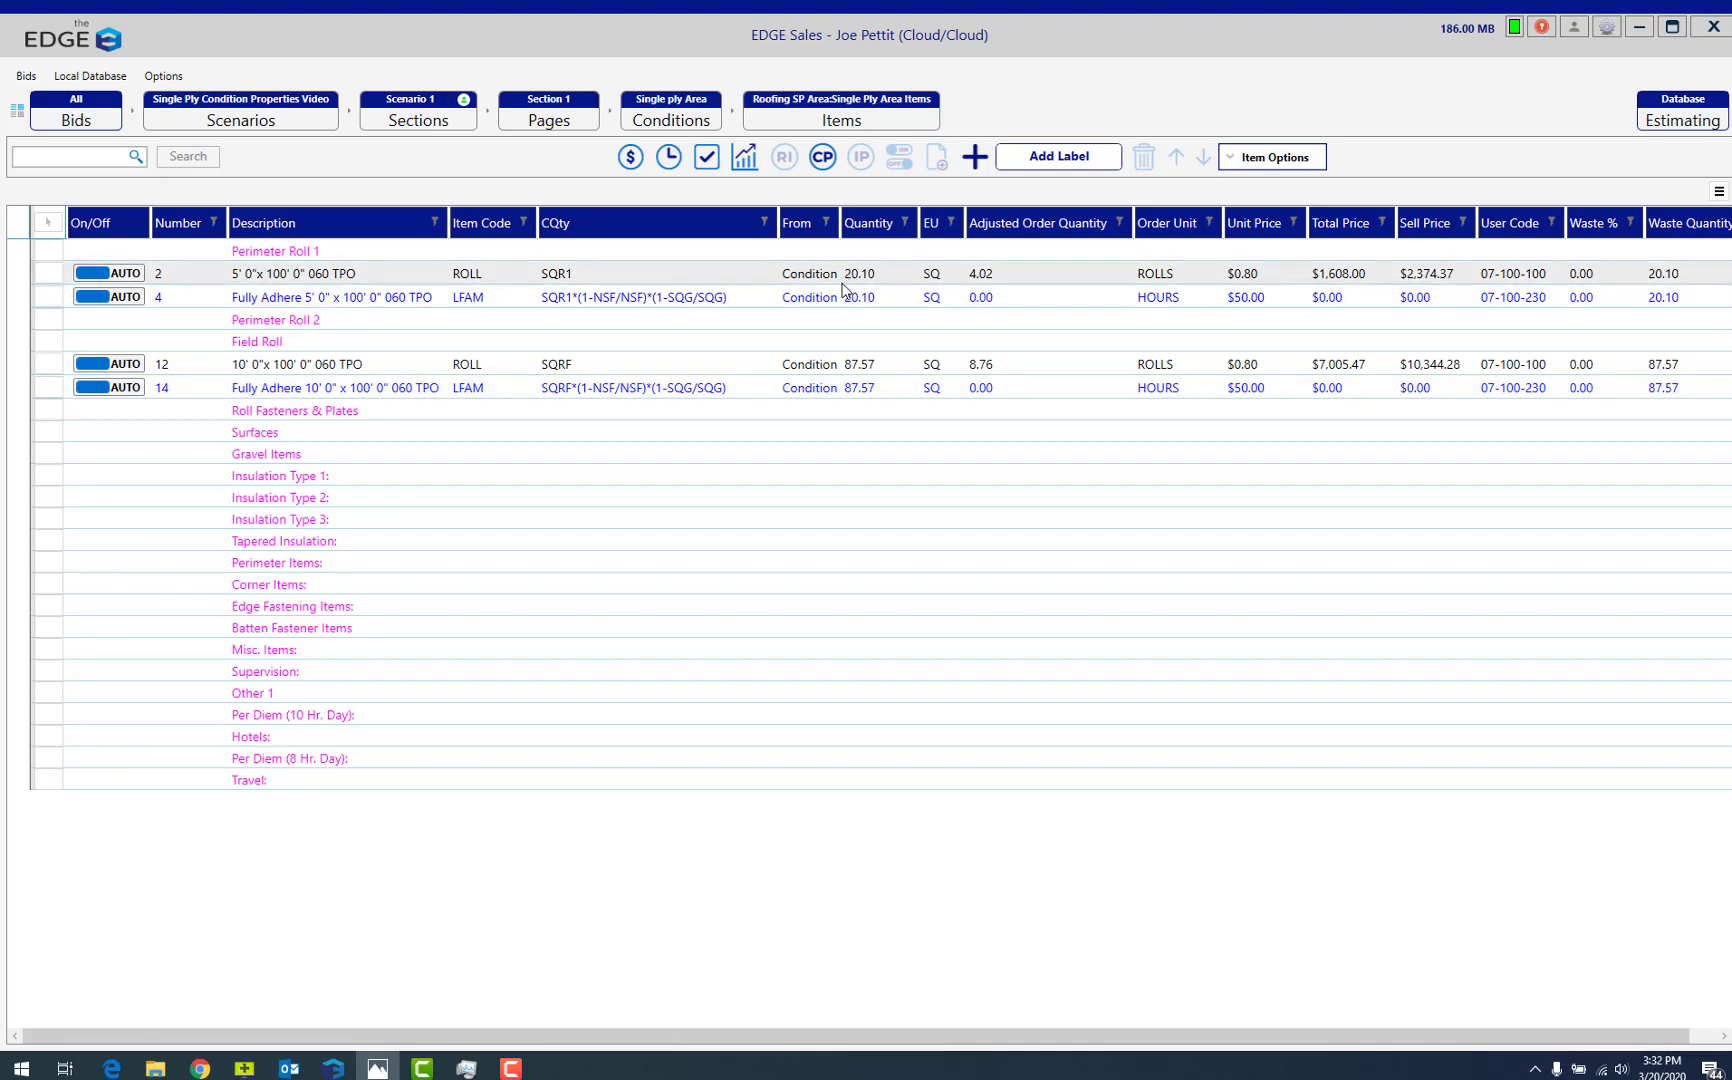
# Set the number of widths for Perim 1 to 2 in the condition properties.
pyautogui.click(822, 158)
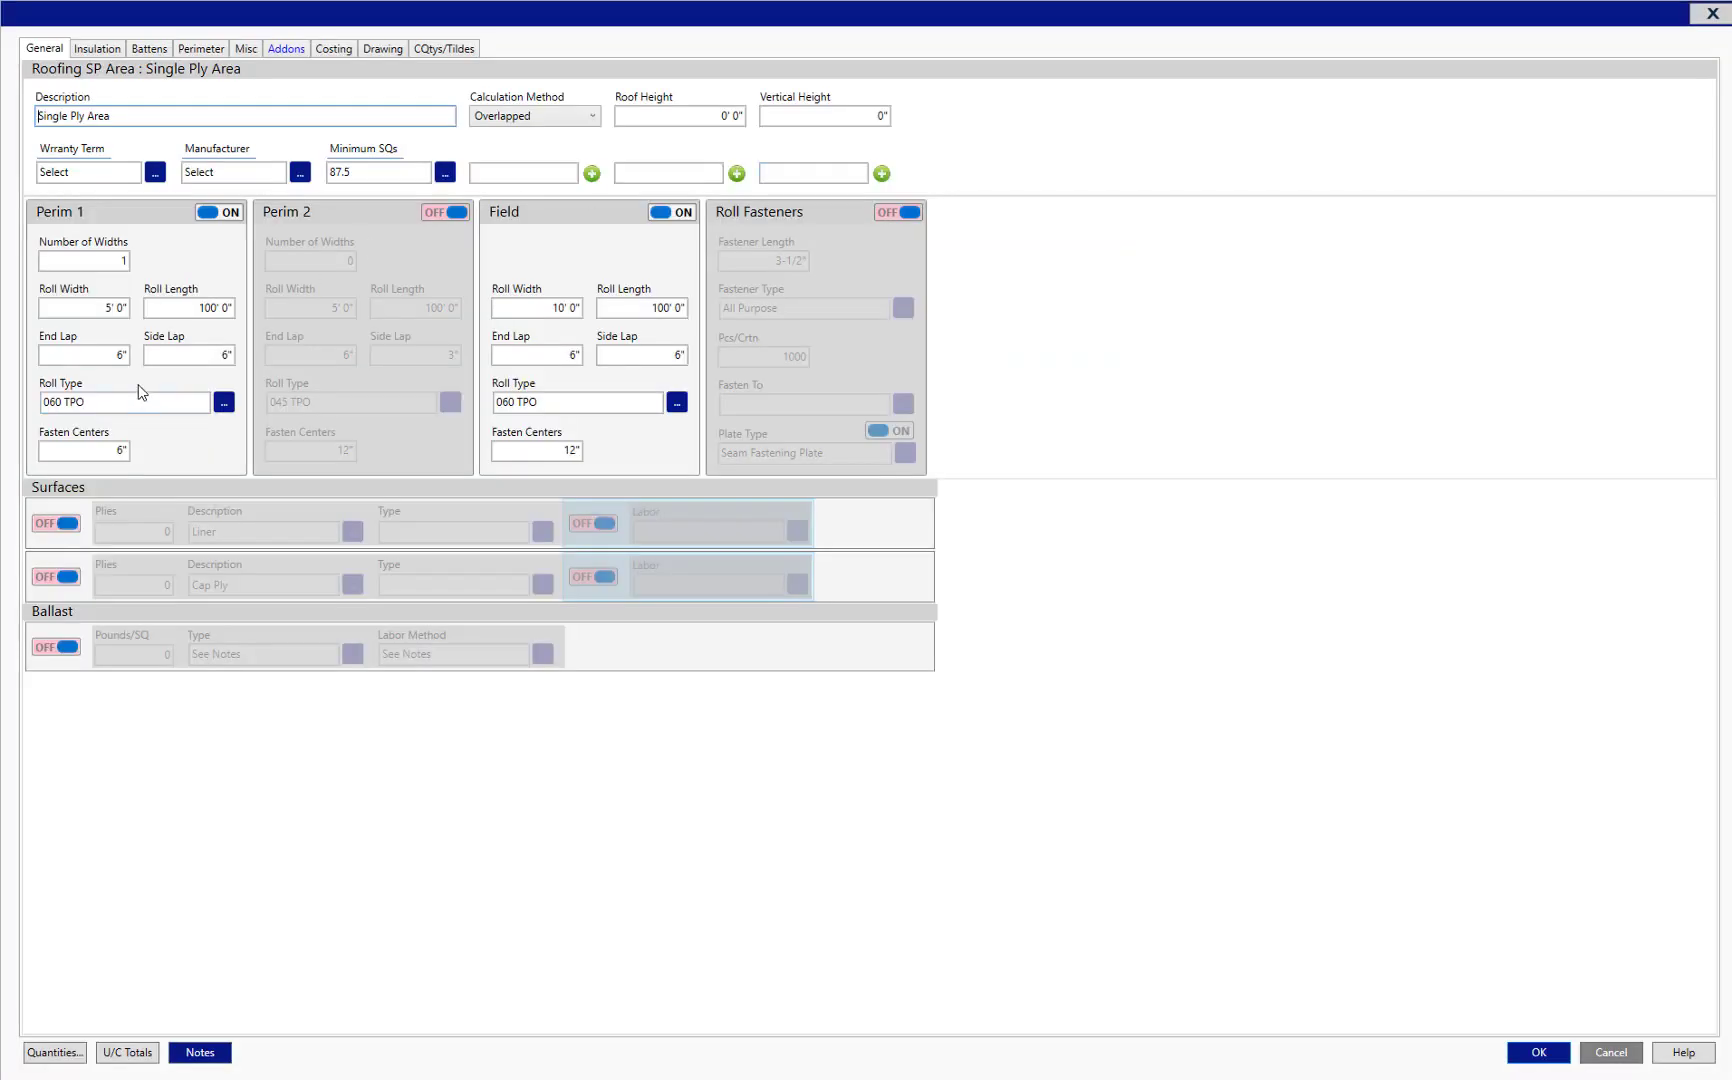
pyautogui.click(121, 265)
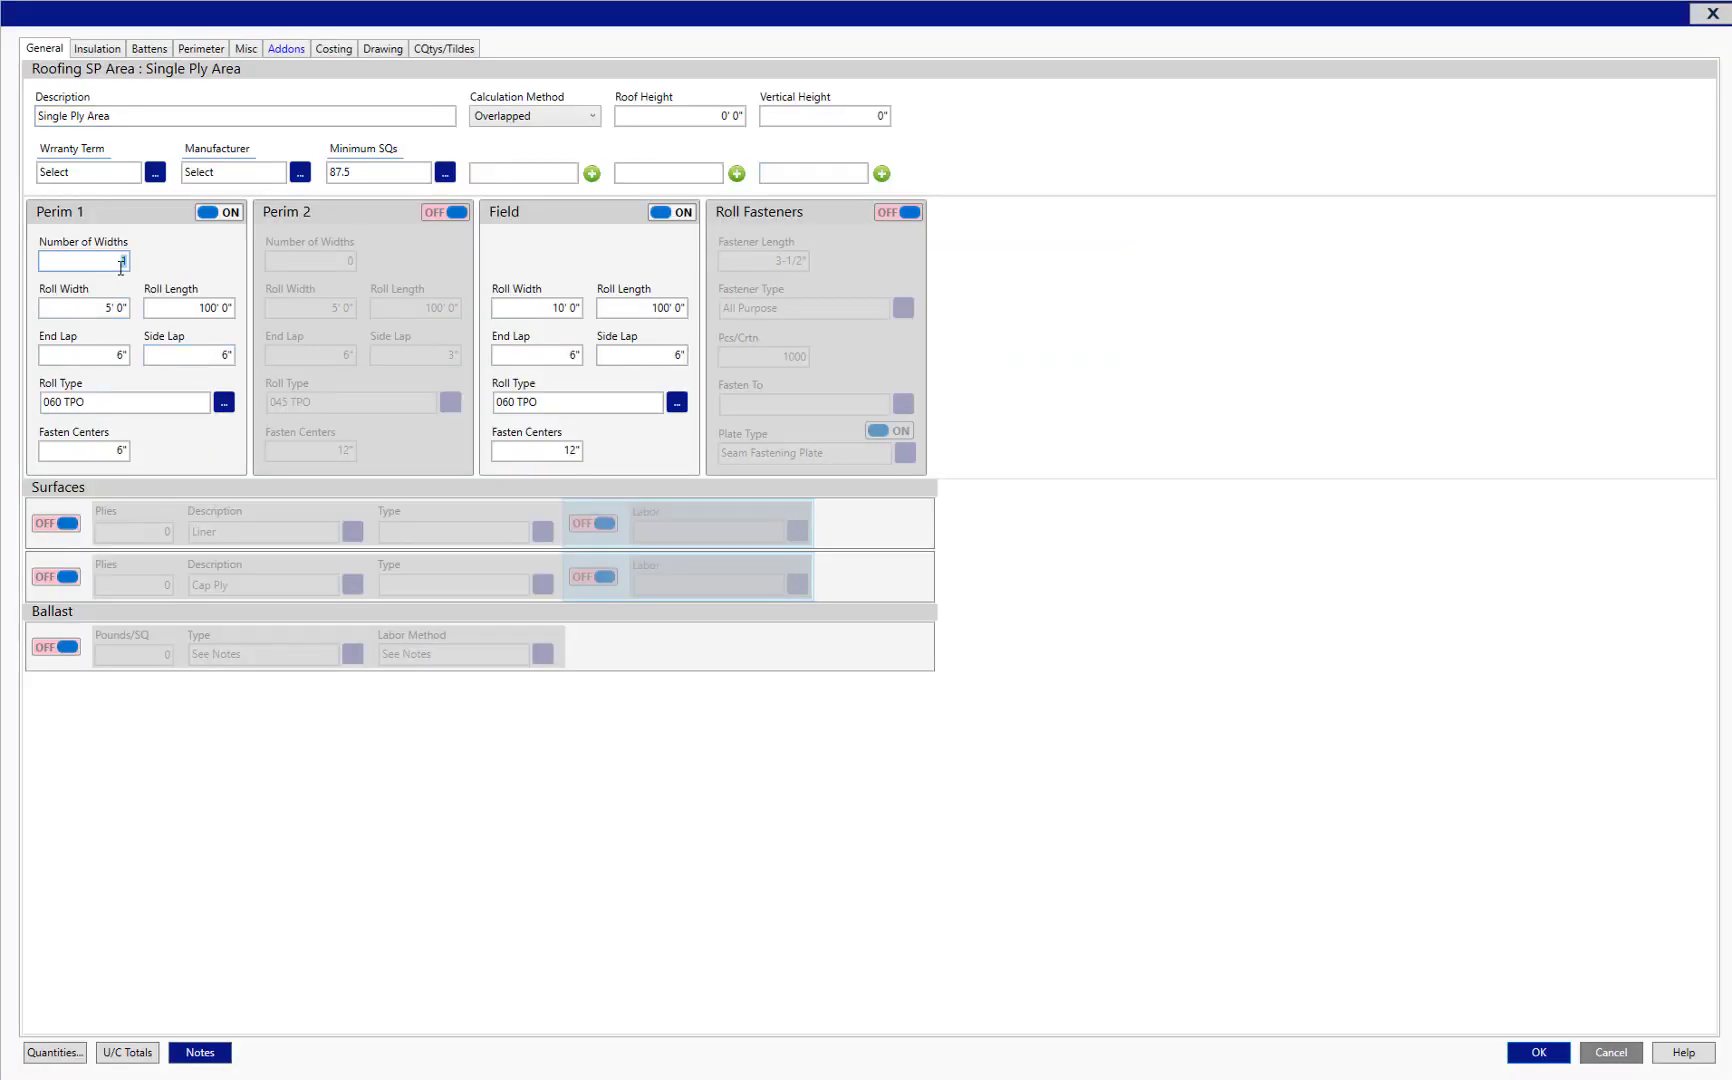
pyautogui.write('2')
pyautogui.click(1546, 1058)
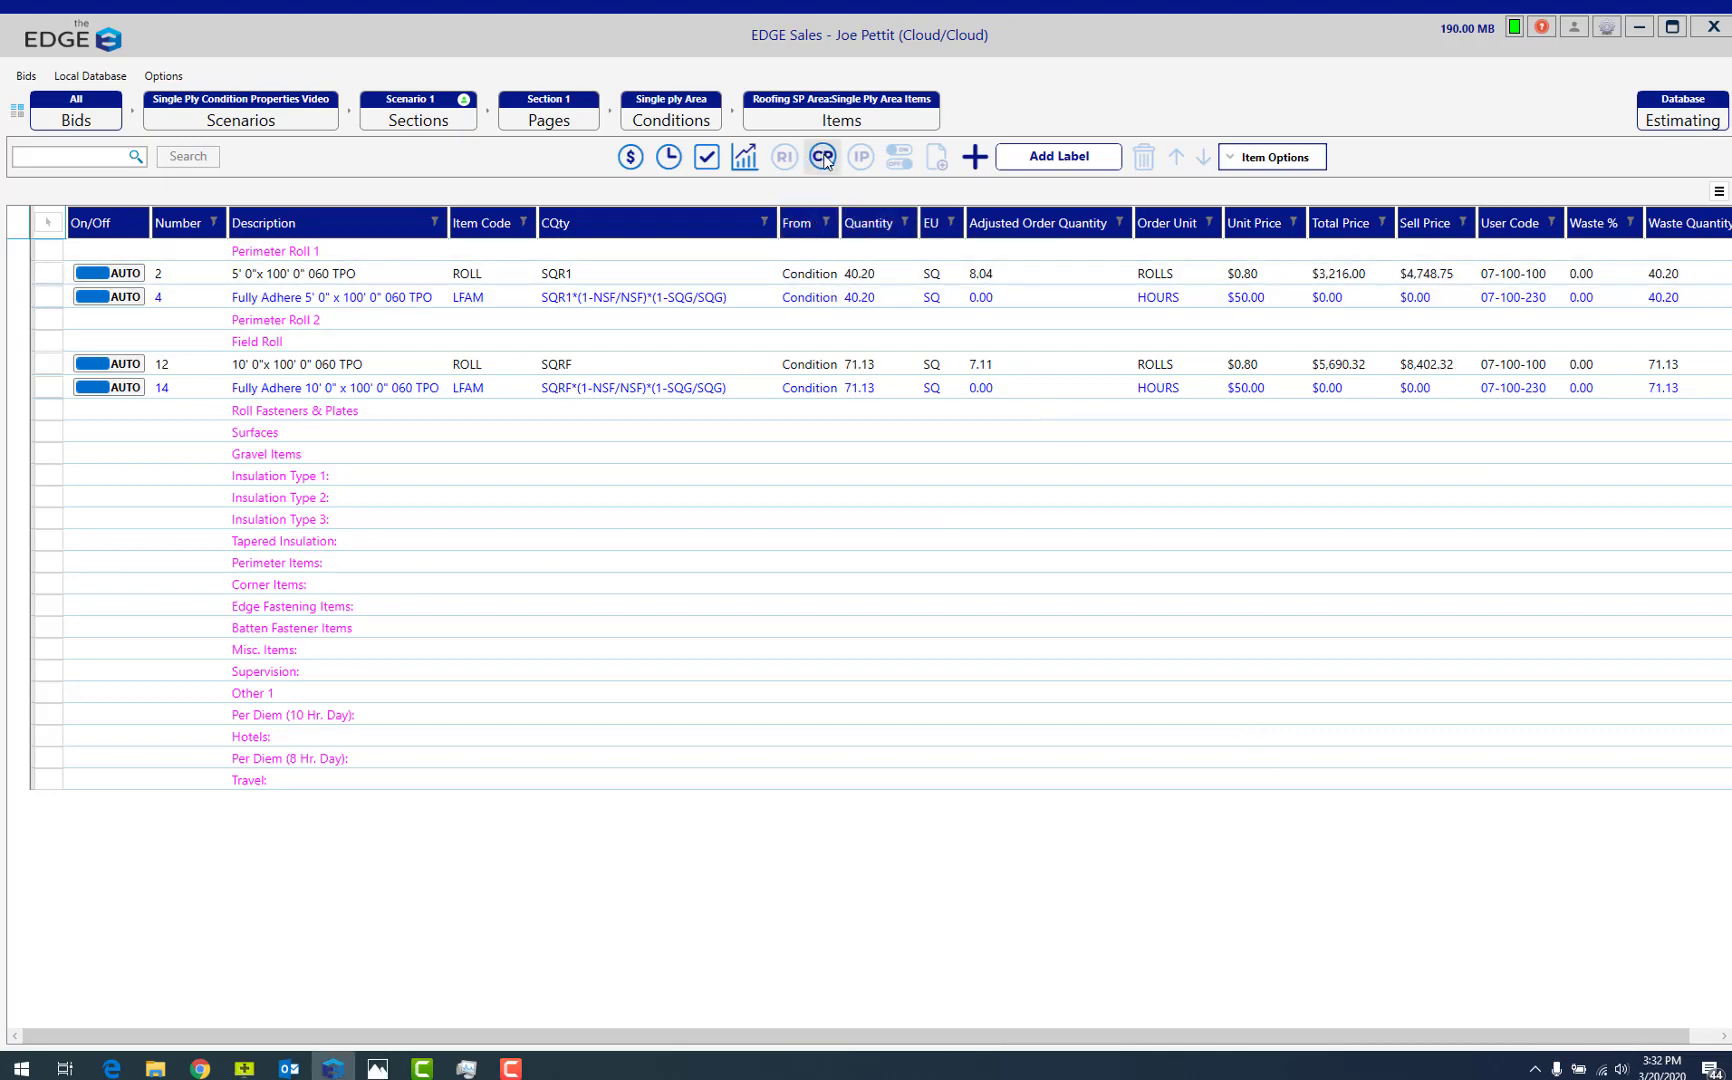
# Switch off Perim 1 and set the calculation method to Picture Frame.
pyautogui.click(822, 157)
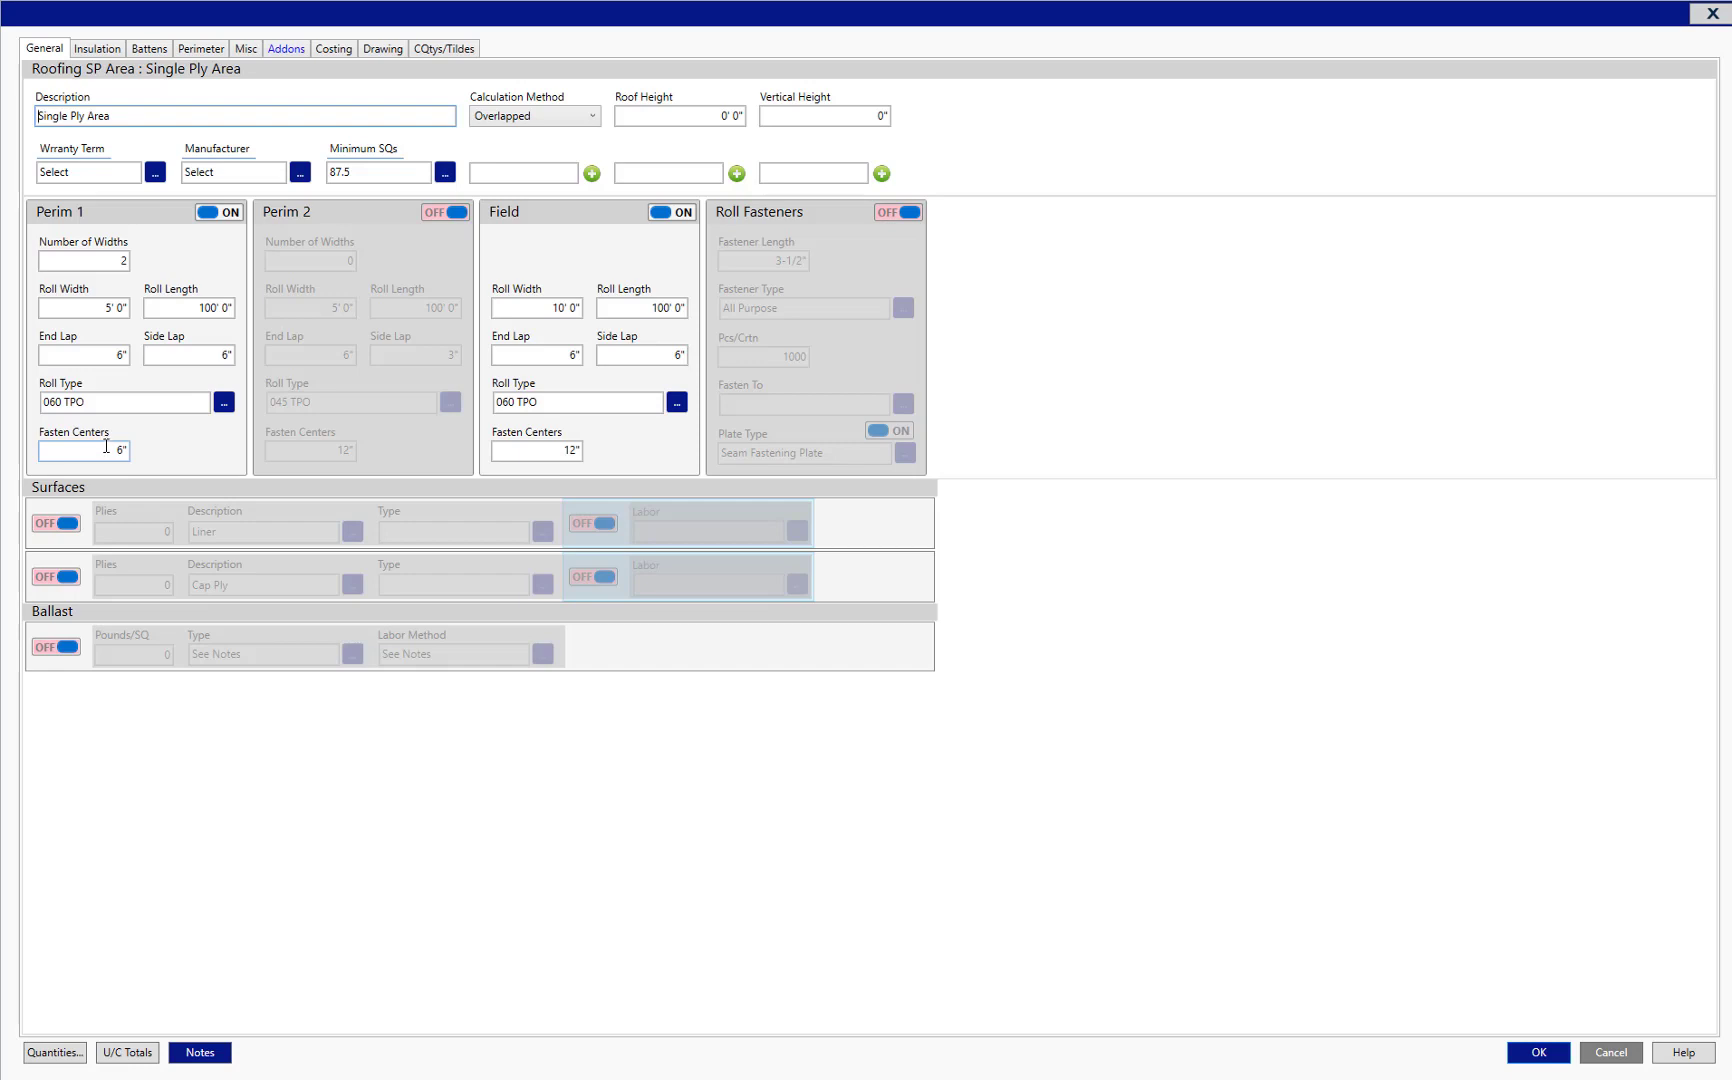
pyautogui.click(229, 212)
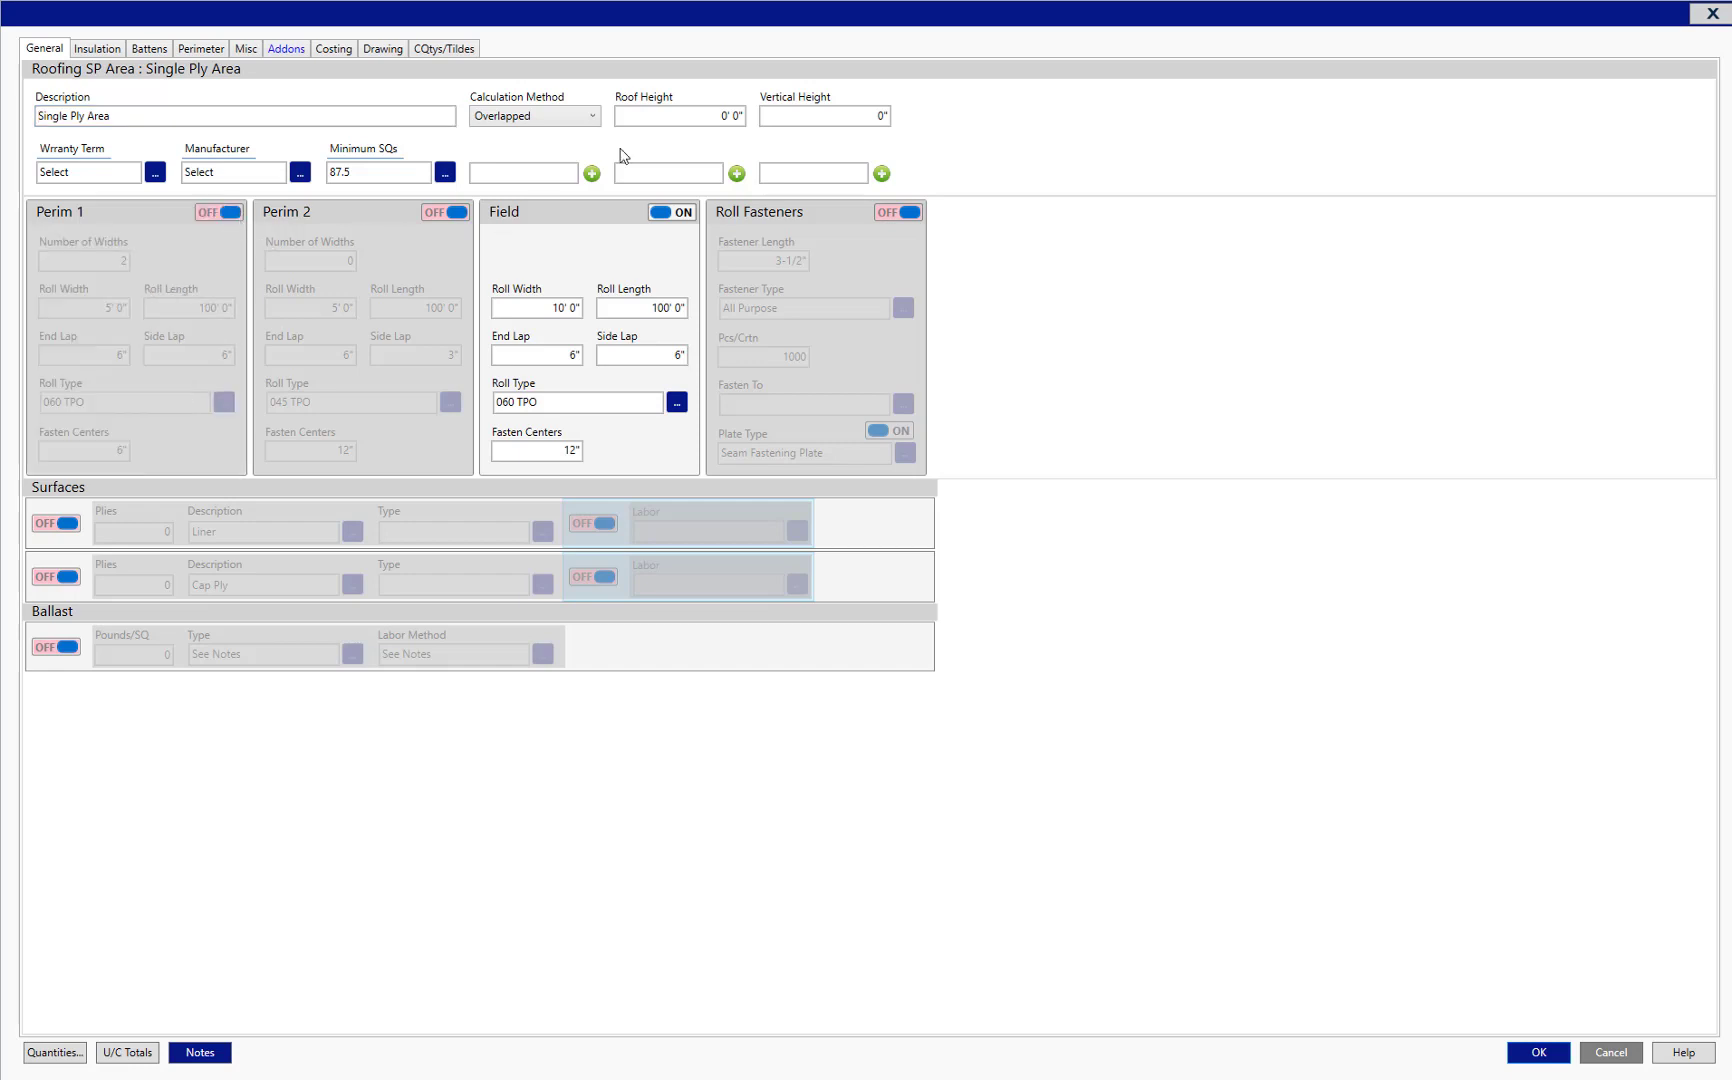
pyautogui.click(594, 117)
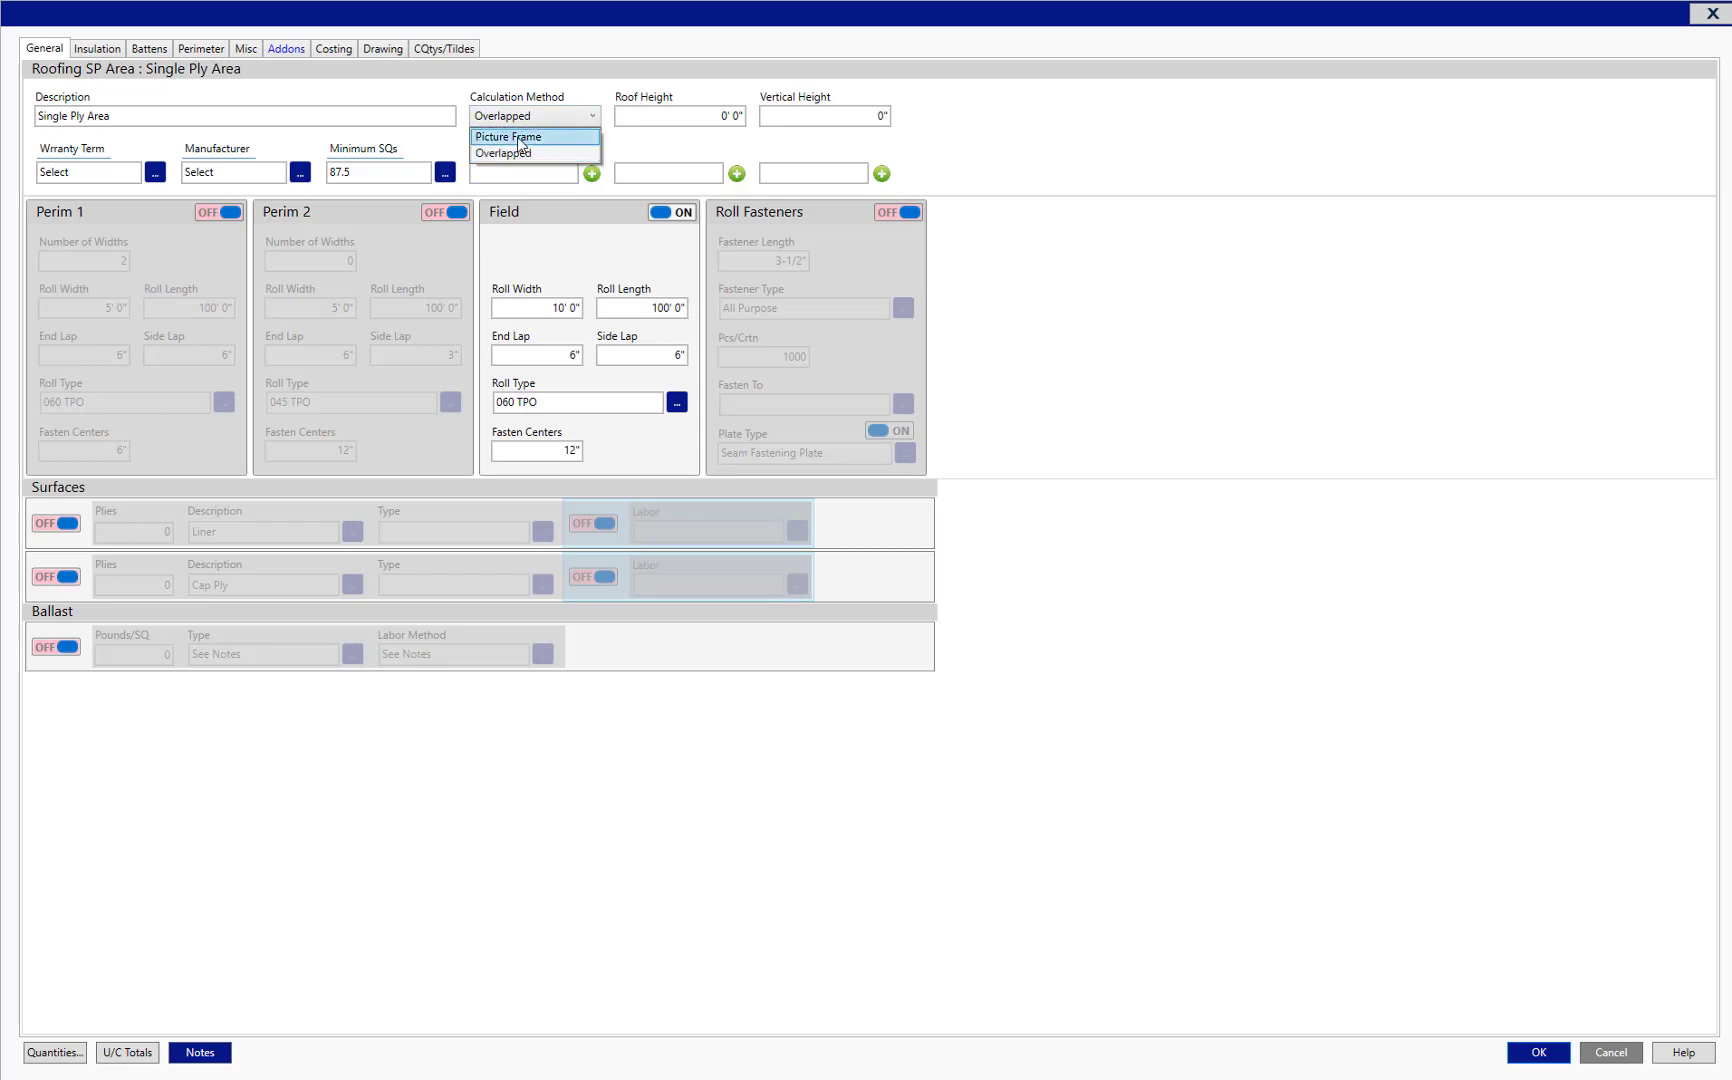
pyautogui.click(520, 136)
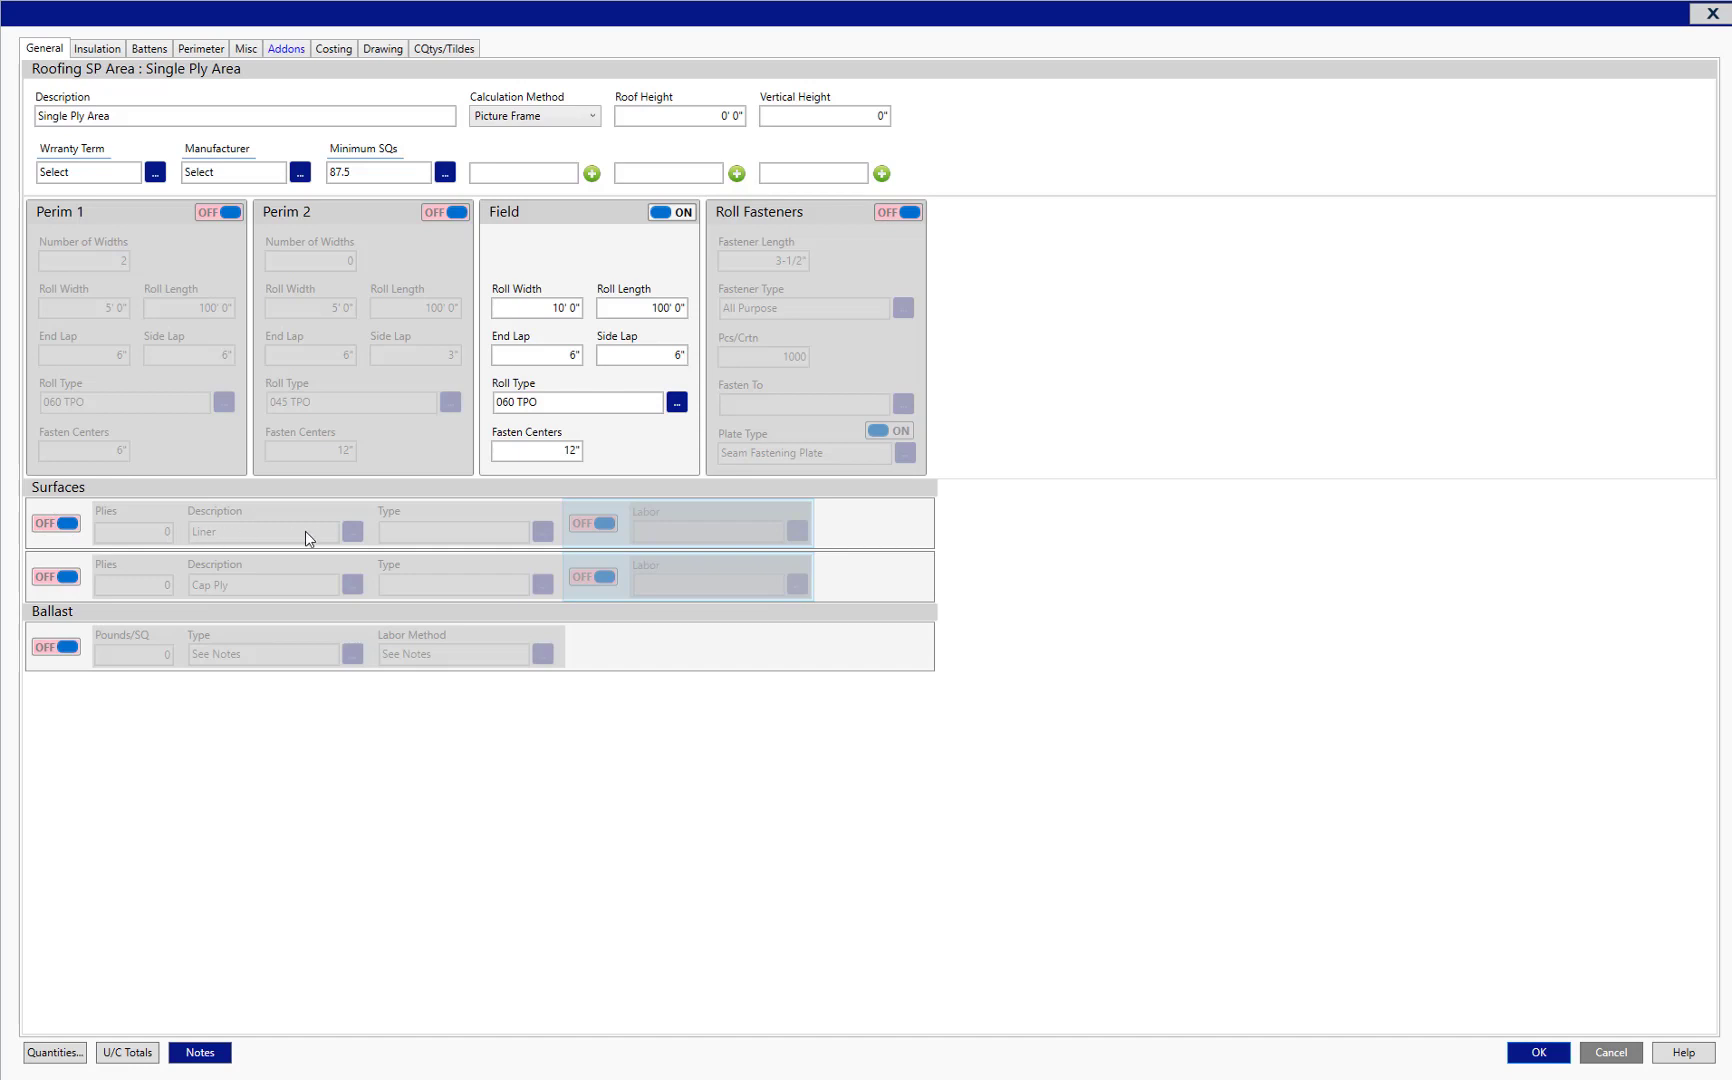
# Switch the Liner surface on and back off, and do the same with Ballast.
pyautogui.click(68, 525)
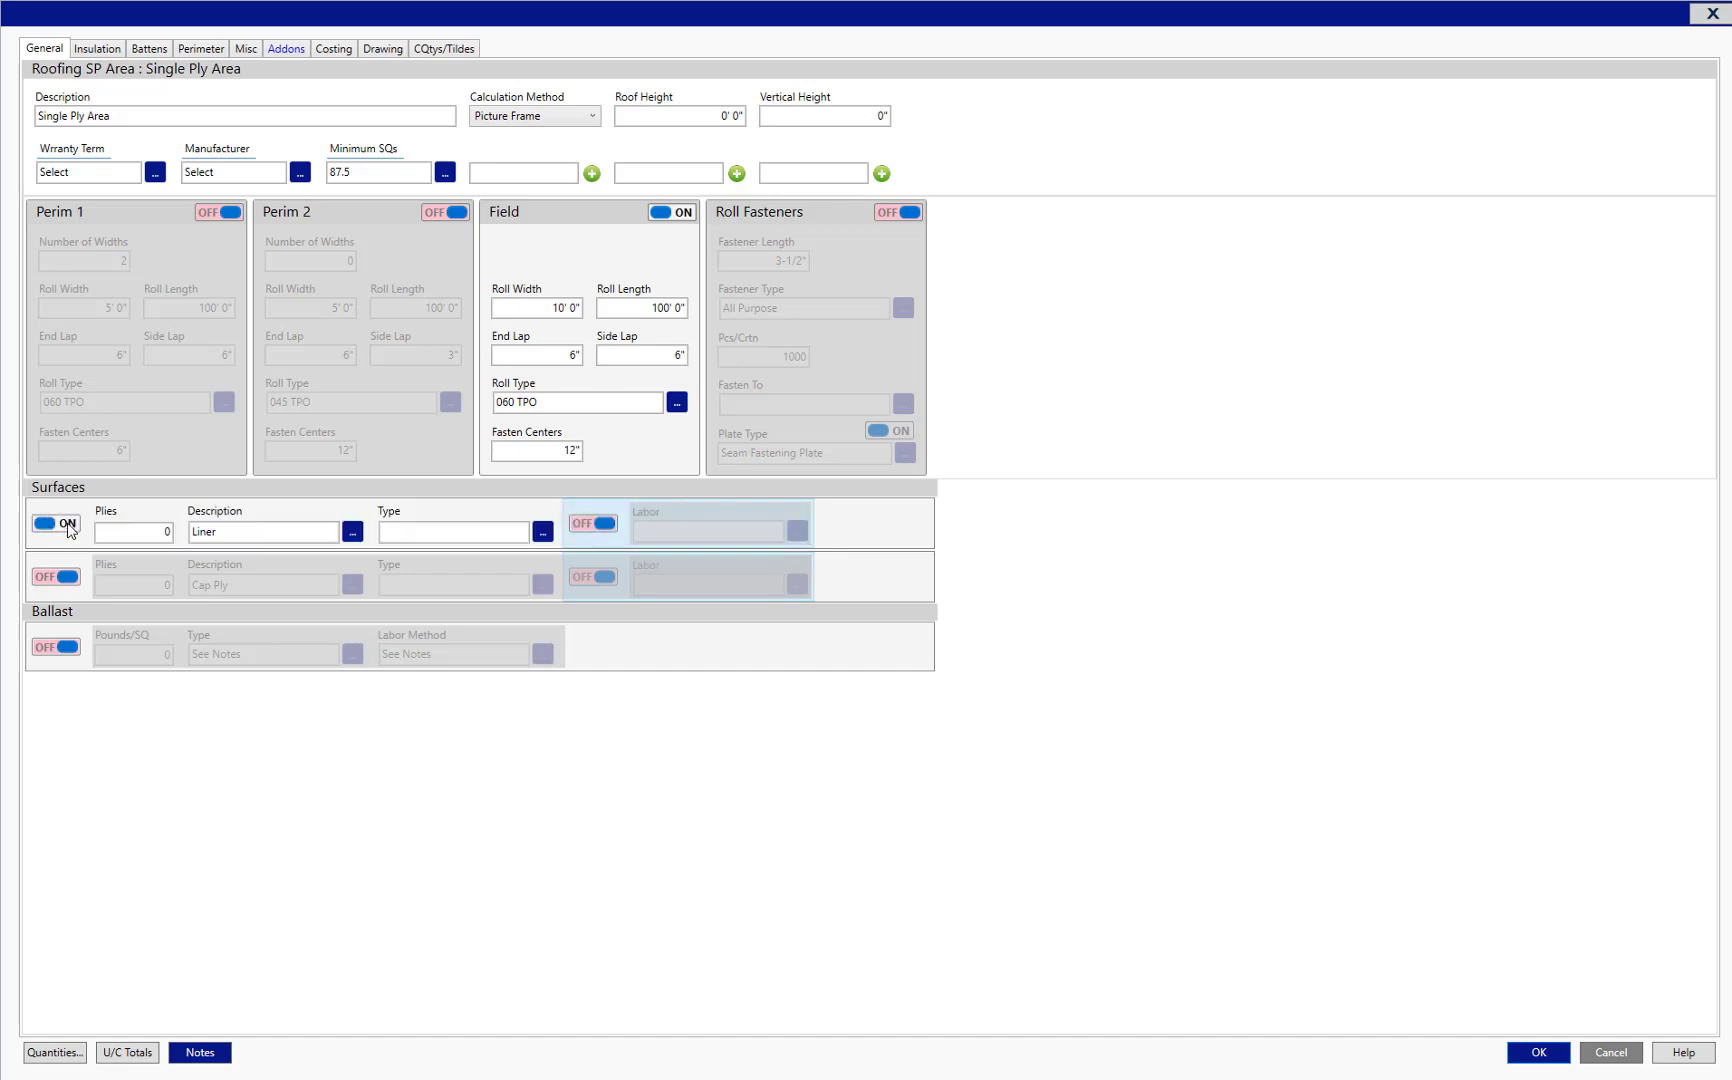
pyautogui.click(68, 525)
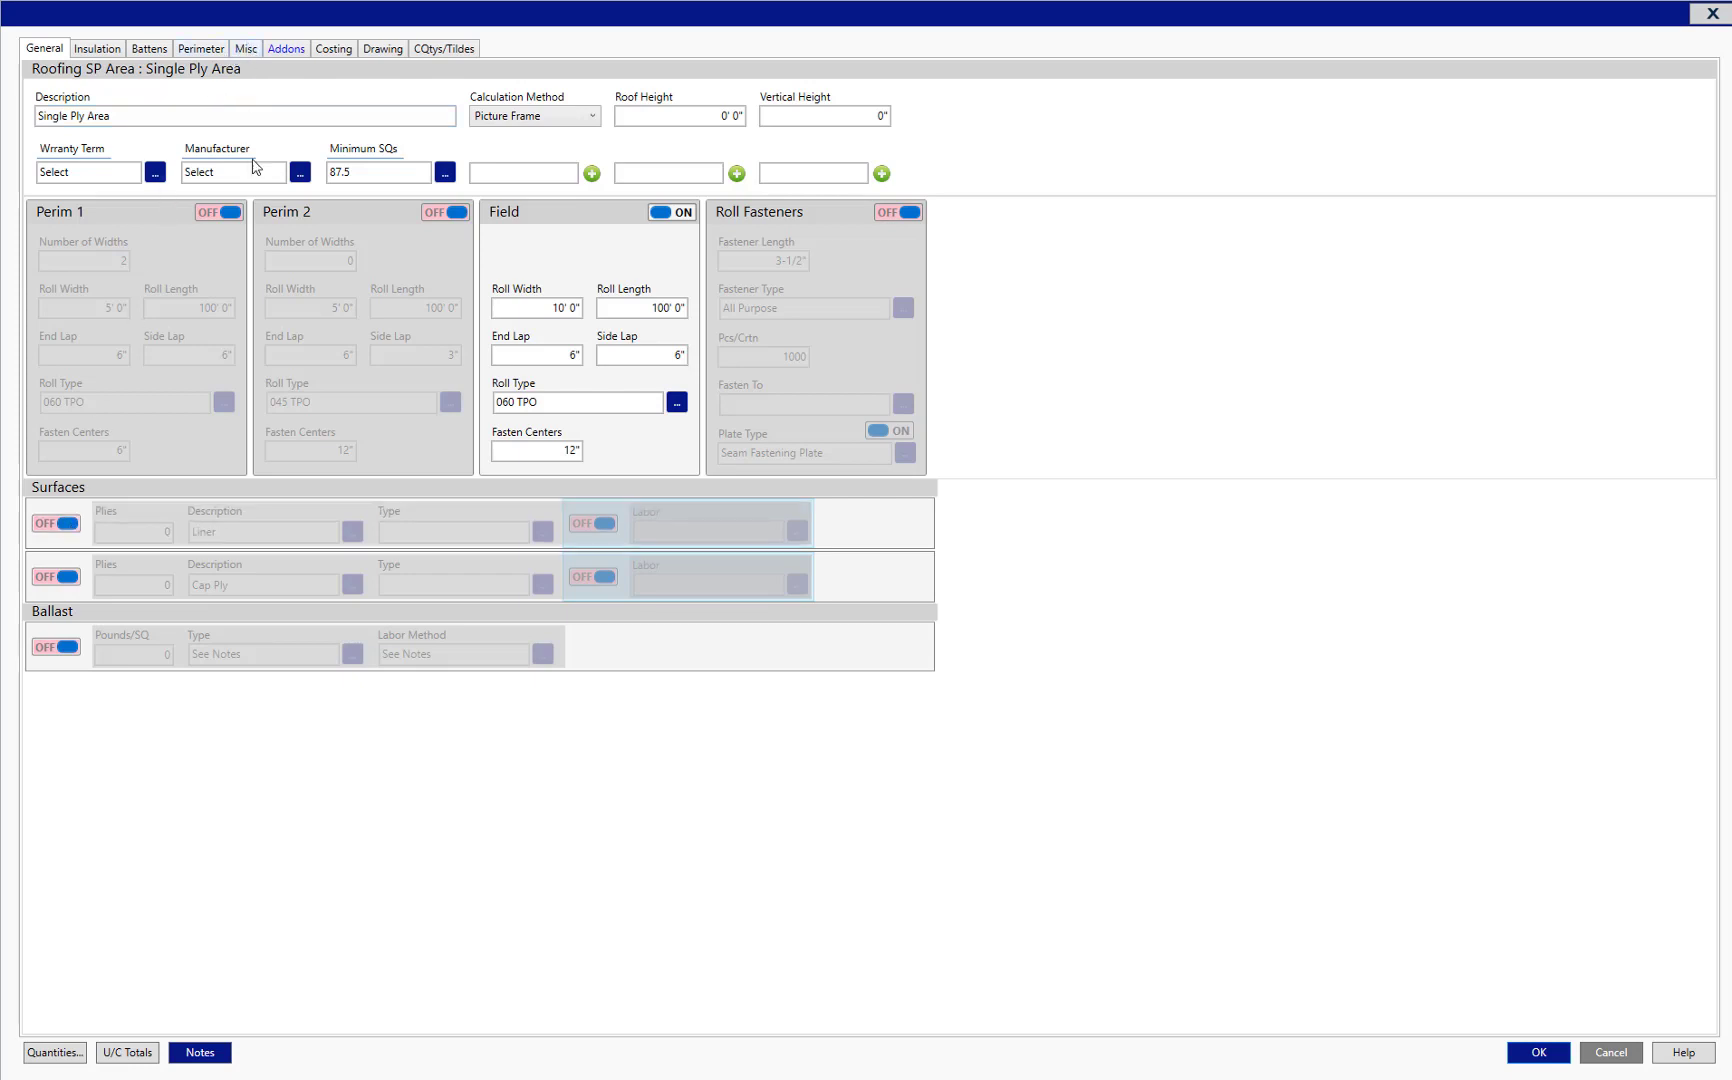
pyautogui.click(68, 648)
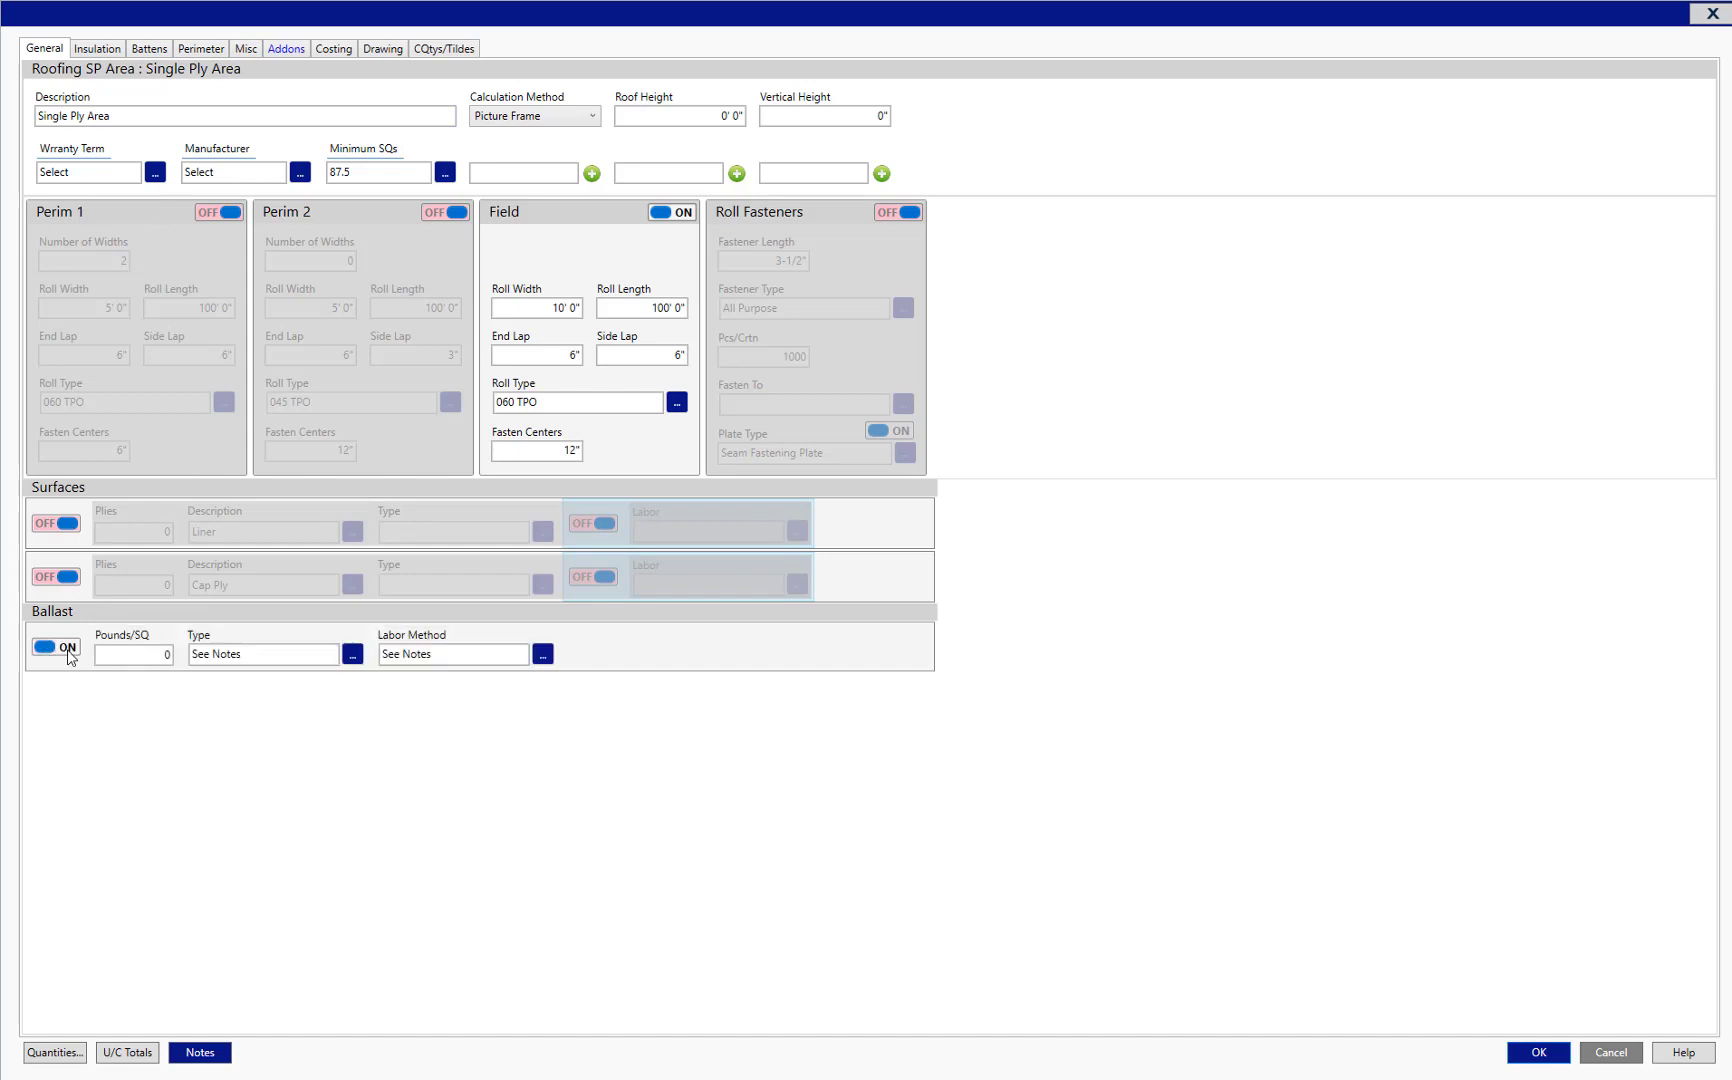
pyautogui.click(68, 648)
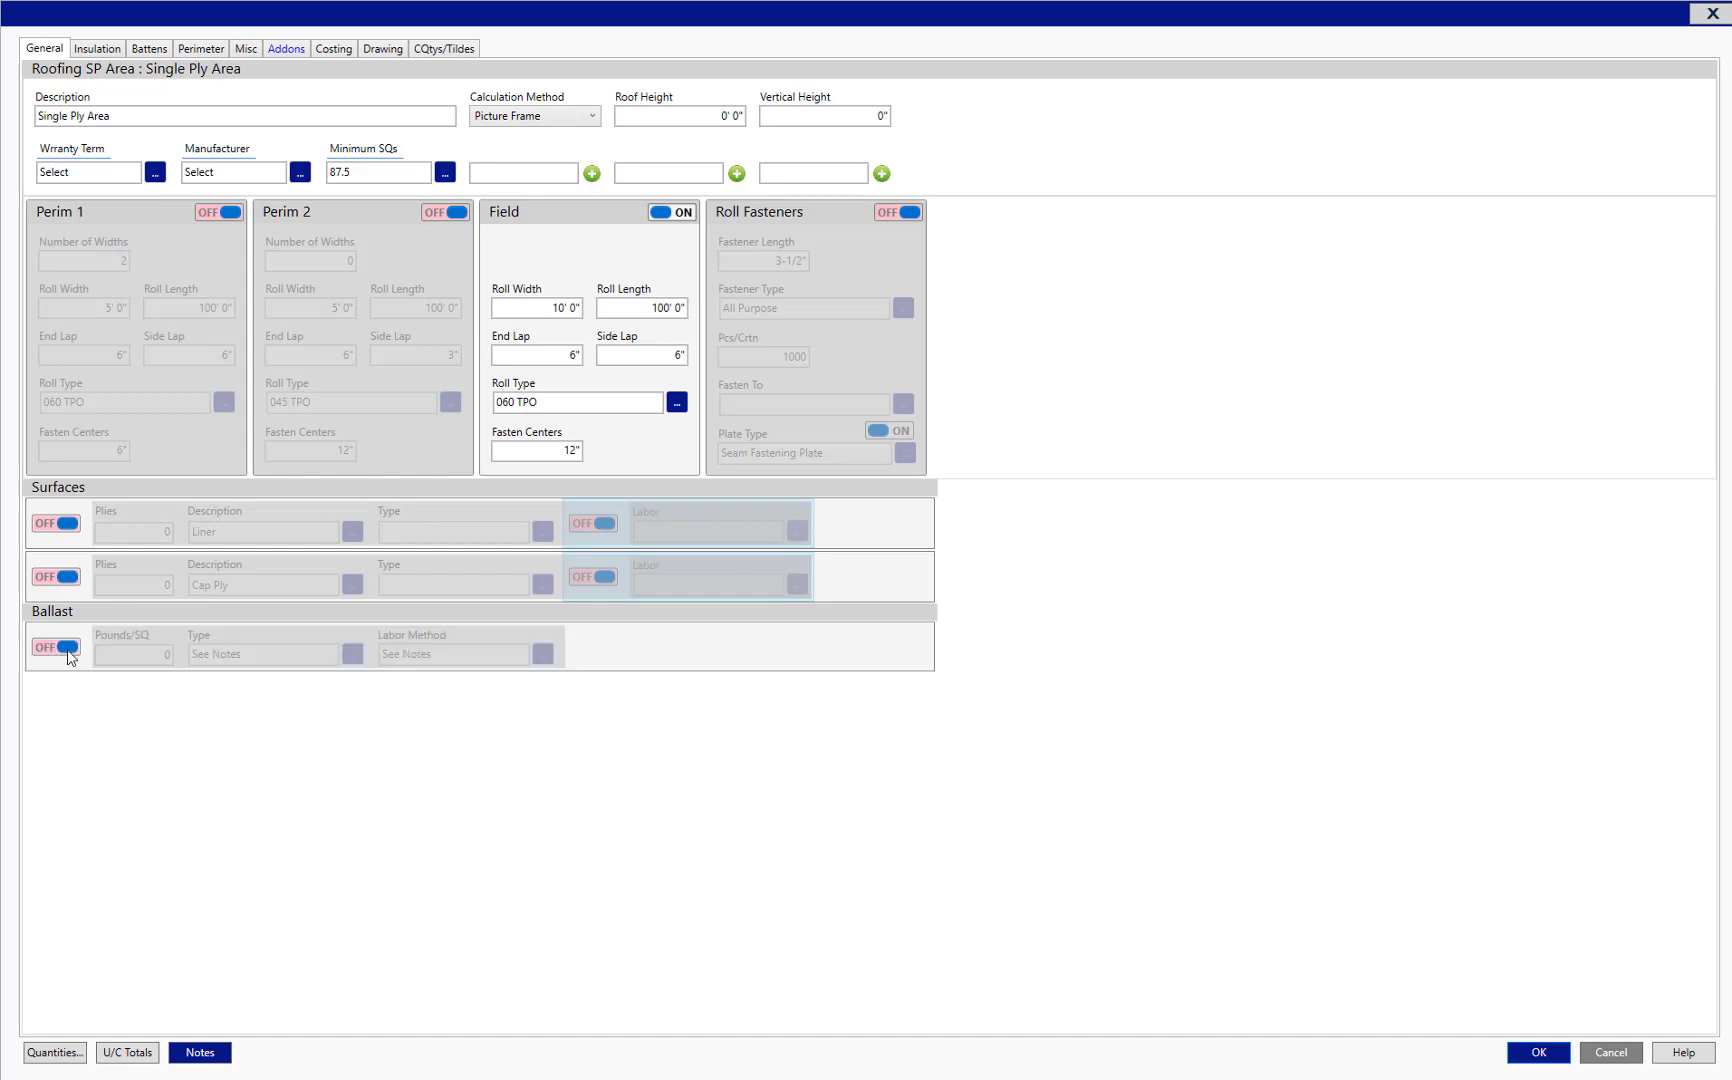